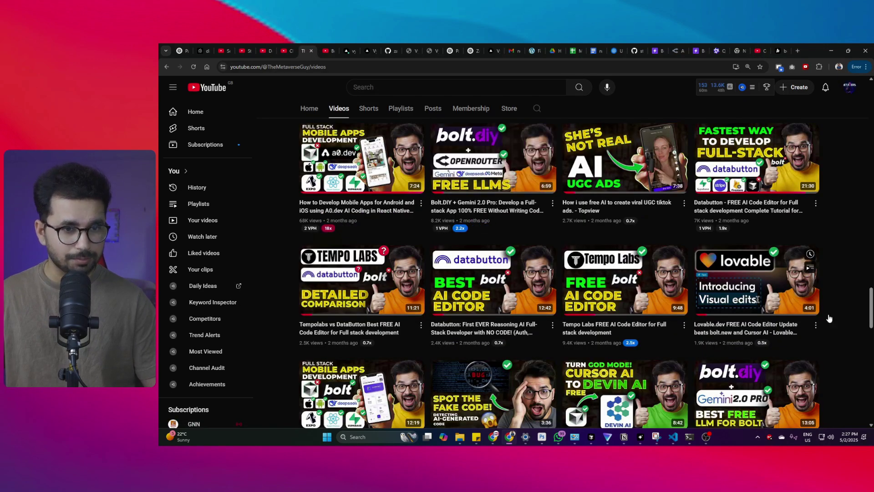
Review the open pages for the channel's videos, local bolt.diy, the bolt.diy GitHub repository, the Qwen3 blog and bolt.new.
scroll(838, 364, down, 1)
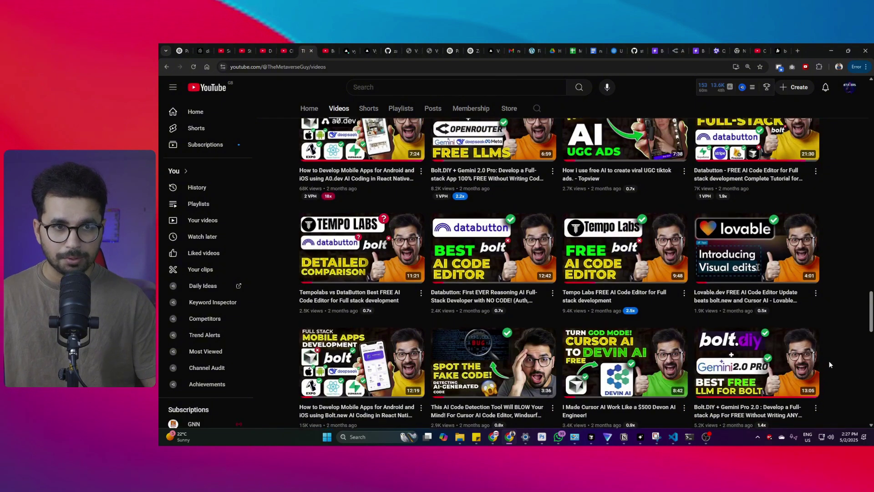
scroll(828, 361, up, 2)
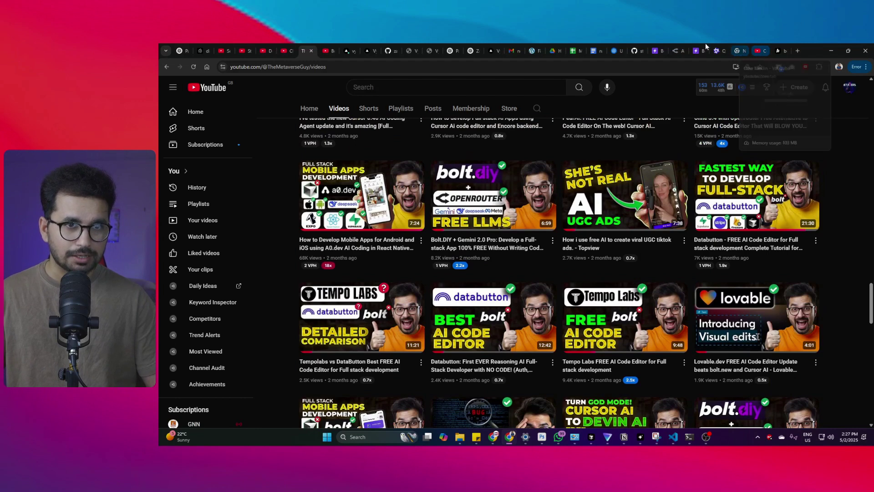
click(697, 51)
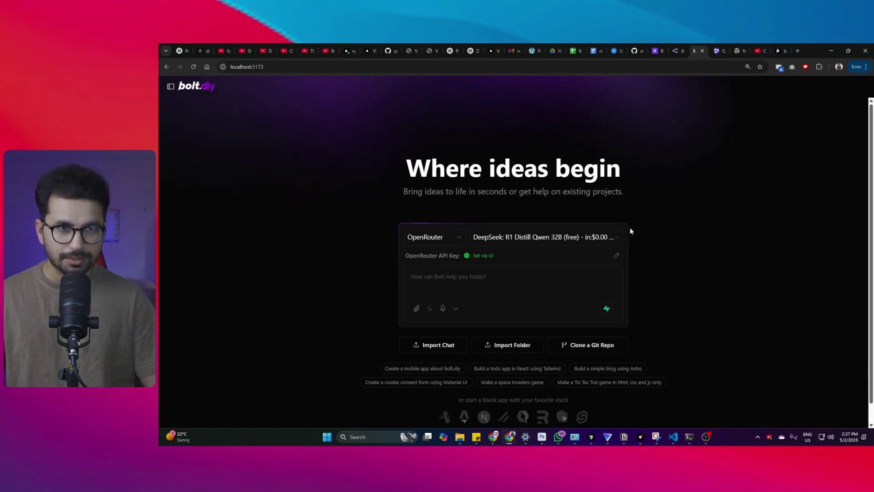
click(636, 50)
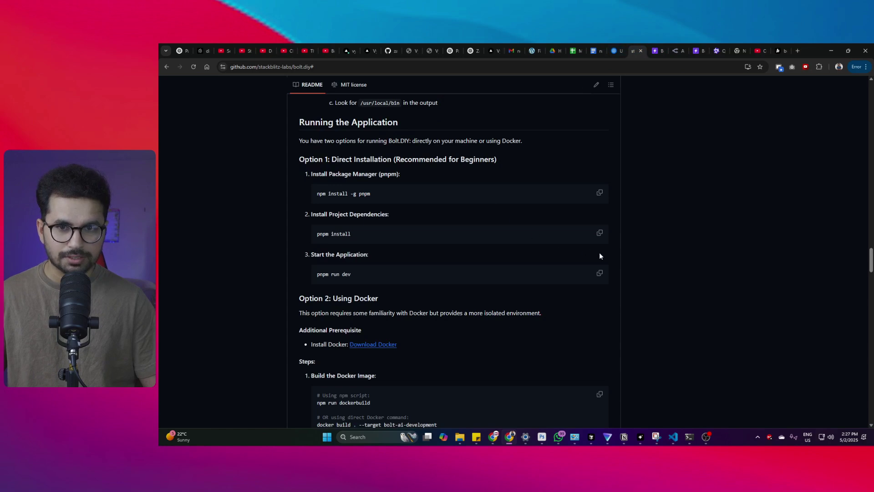
scroll(767, 164, up, 20)
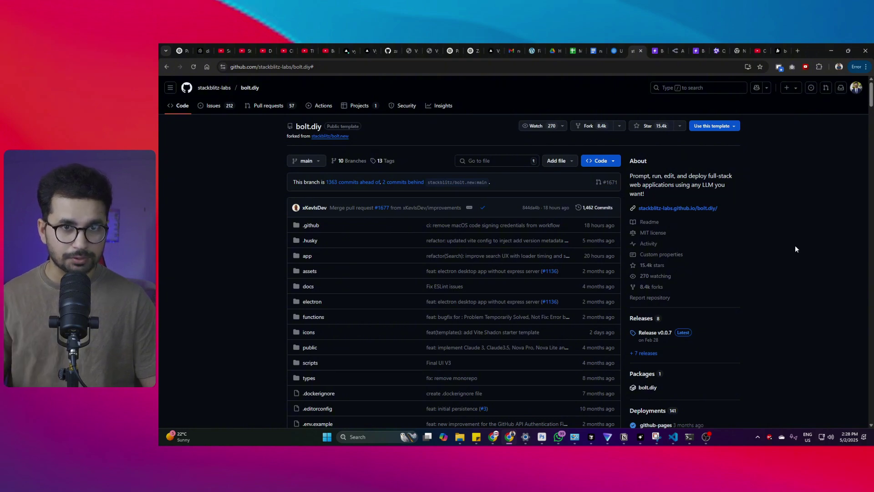
click(715, 50)
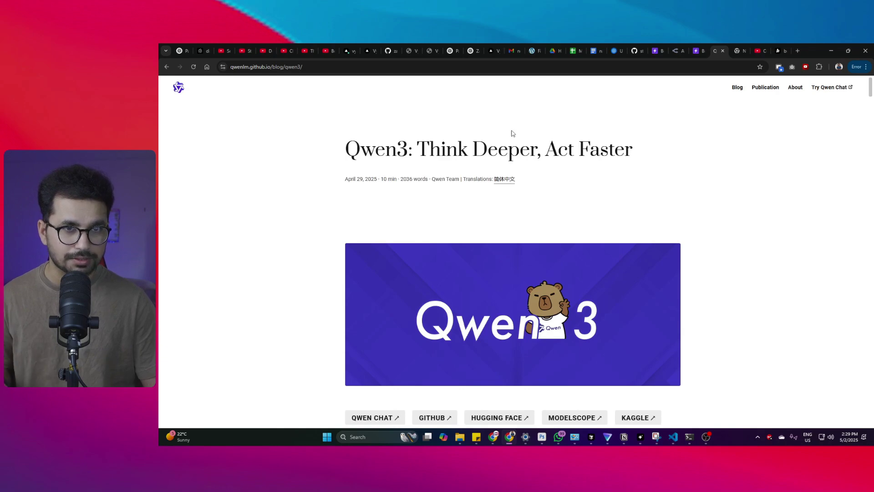
click(790, 49)
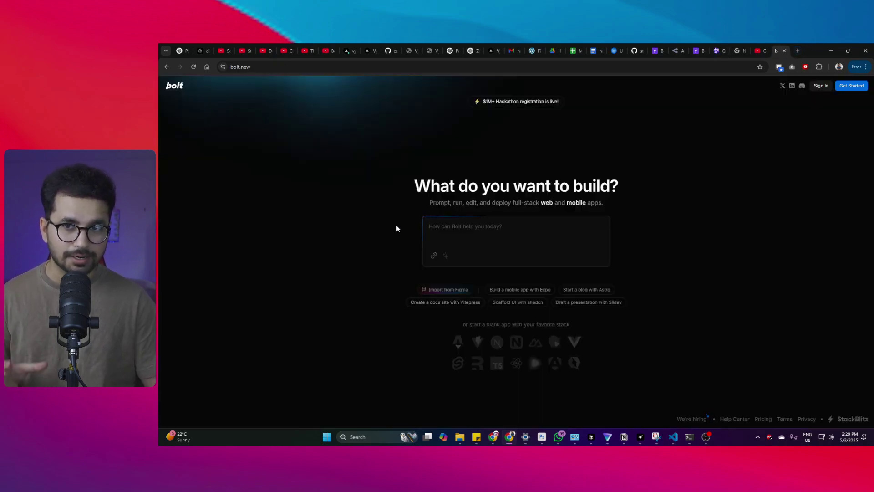
click(695, 50)
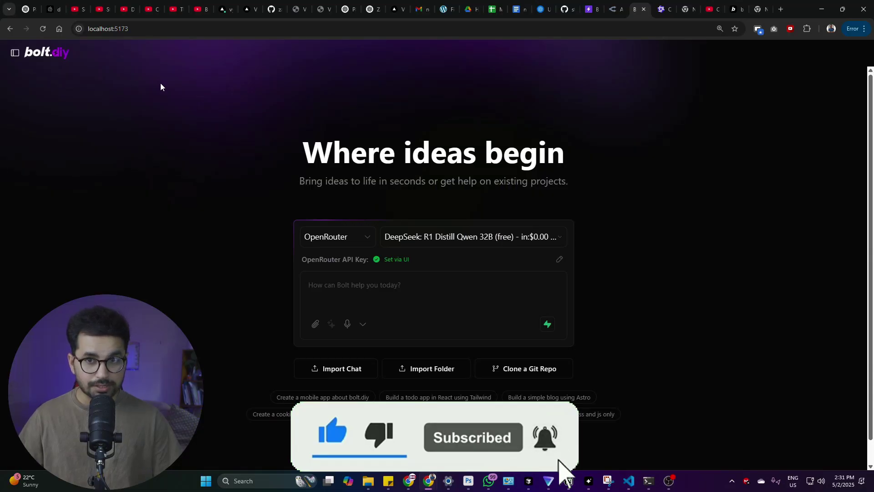
mouse_move(19, 62)
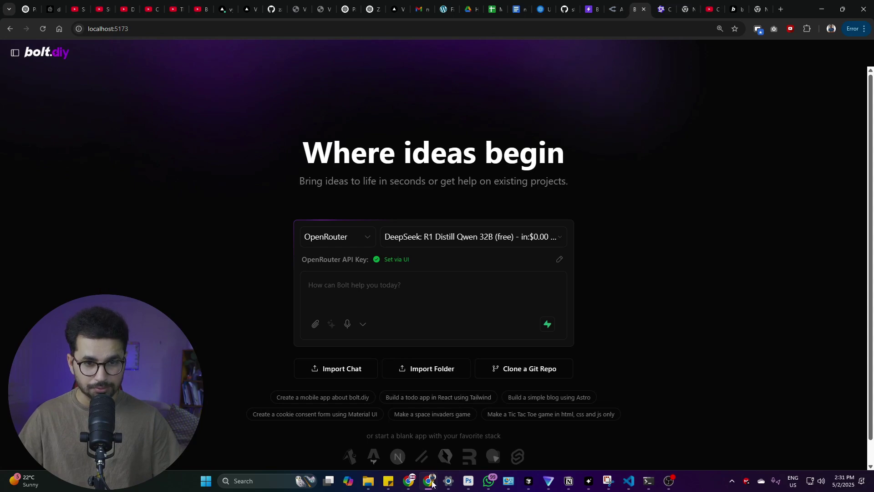
Switch to the other browser window and open bolt.diy in a new tab to reach its GitHub repository.
mouse_move(428, 480)
click(459, 449)
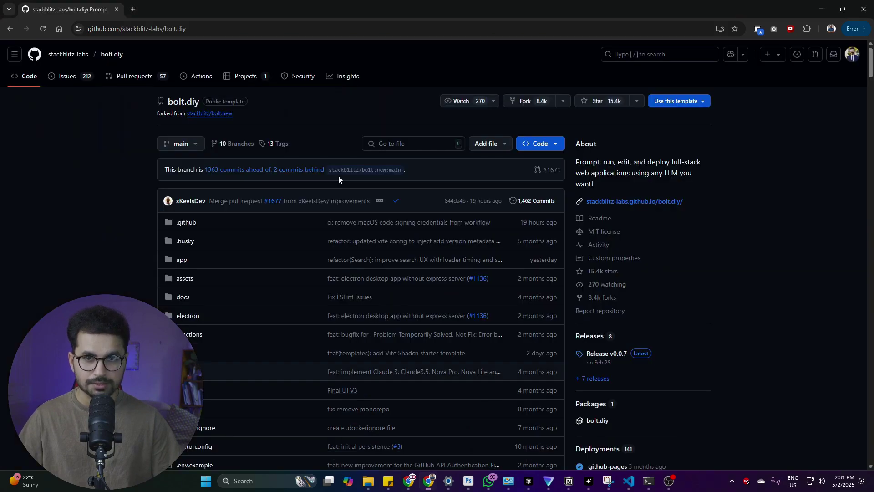
click(137, 8)
text(bolt)
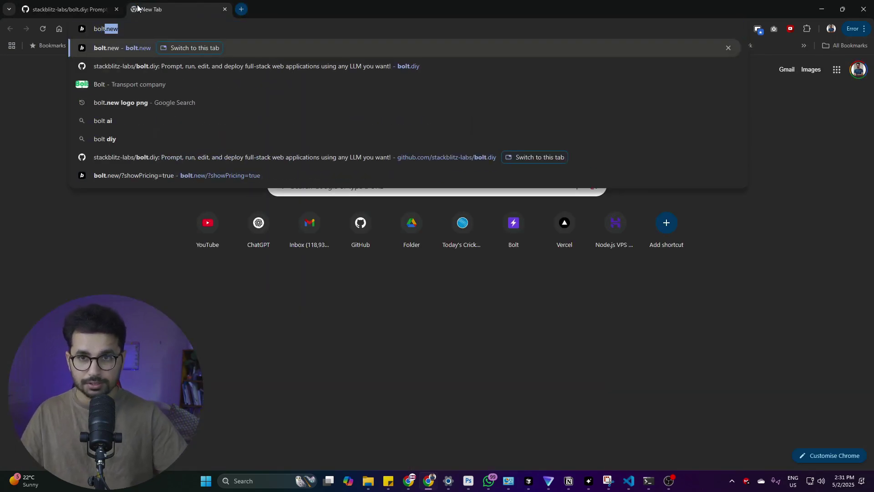
text(.diy)
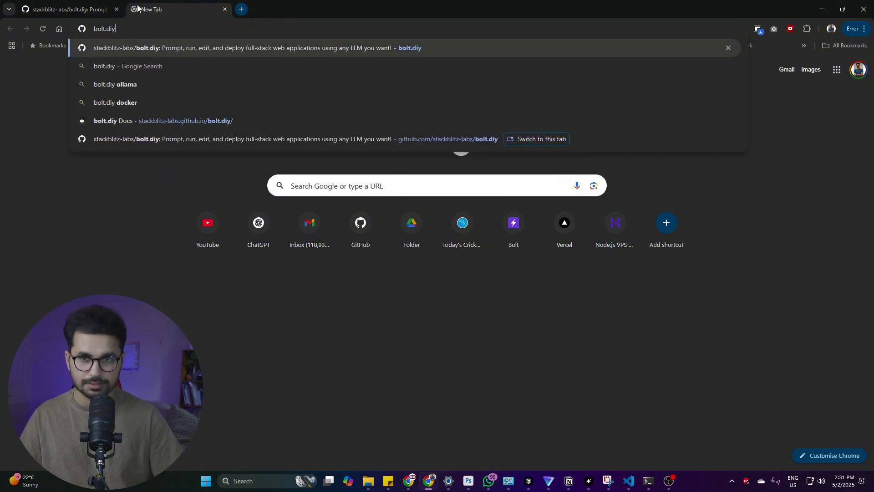
key(Return)
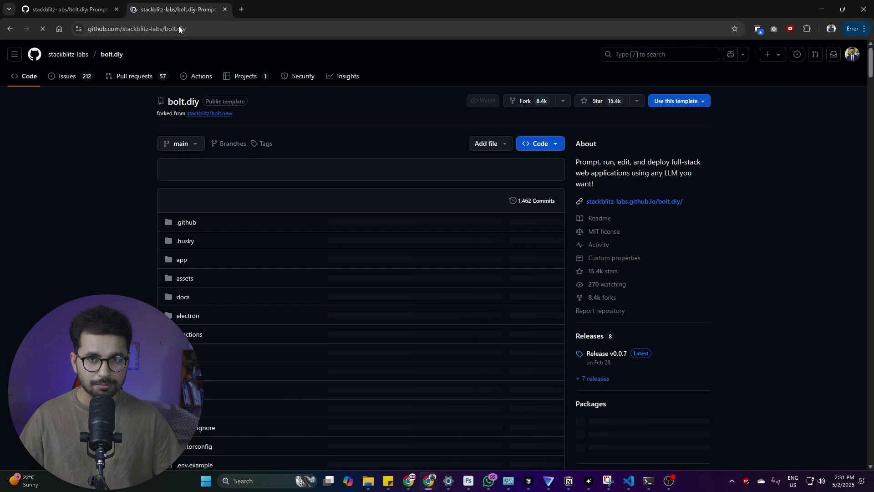
Copy the HTTPS clone URL of the stackblitz-labs/bolt.diy repository.
click(179, 29)
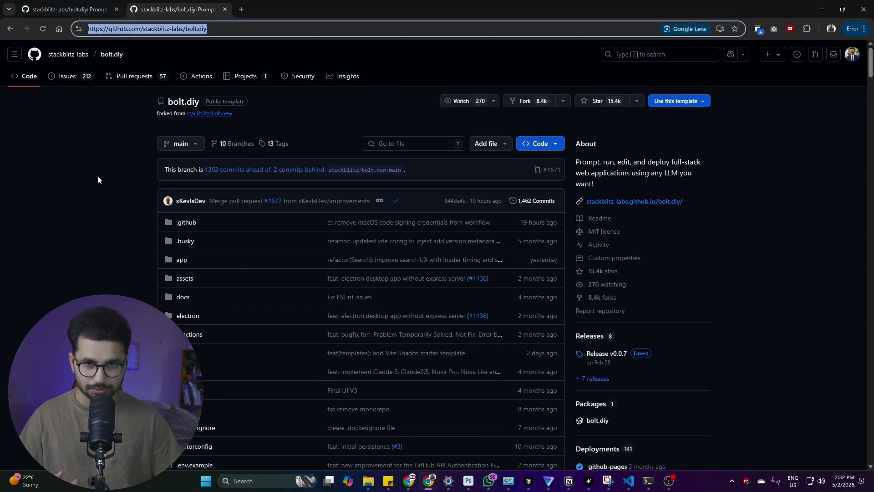
click(81, 167)
scroll(83, 169, down, 4)
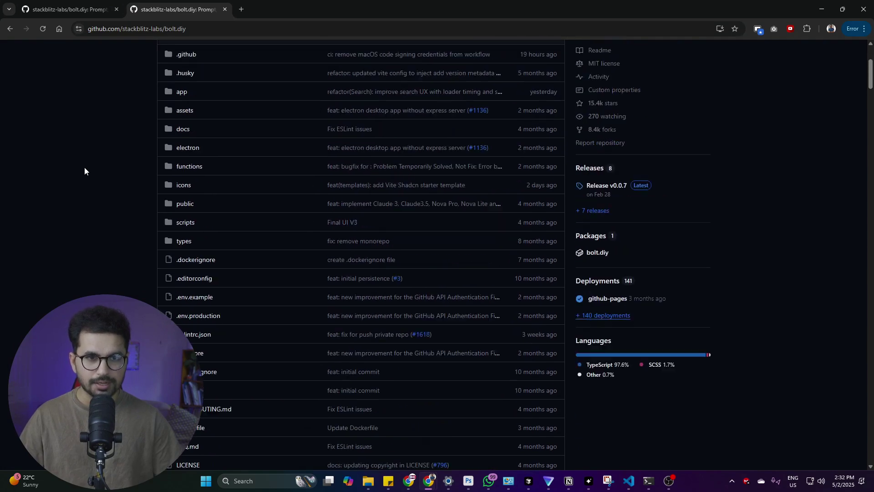
scroll(86, 170, up, 4)
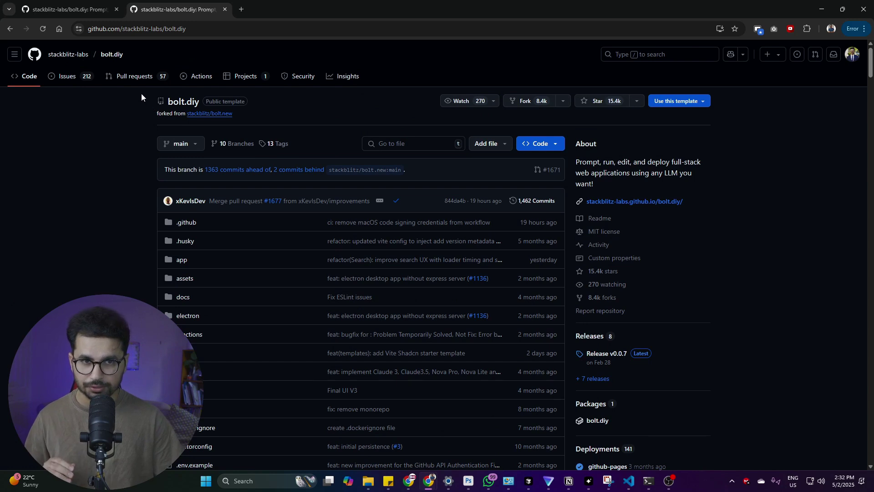
click(540, 145)
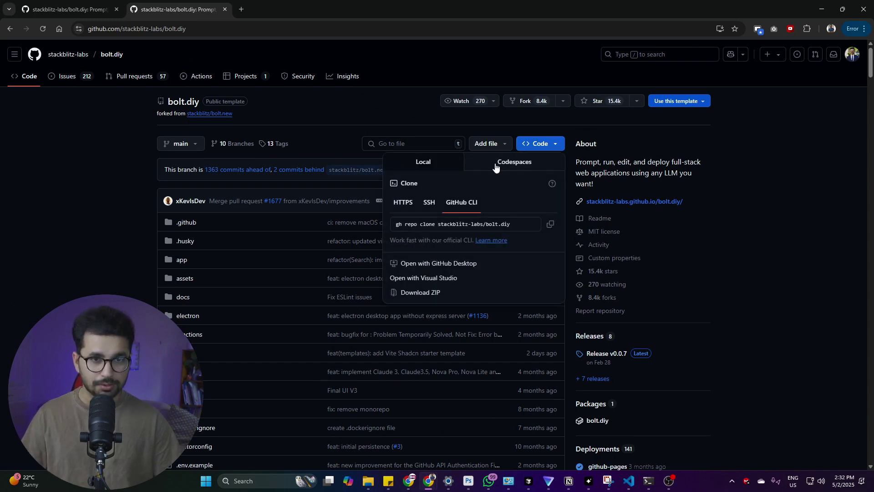
click(397, 202)
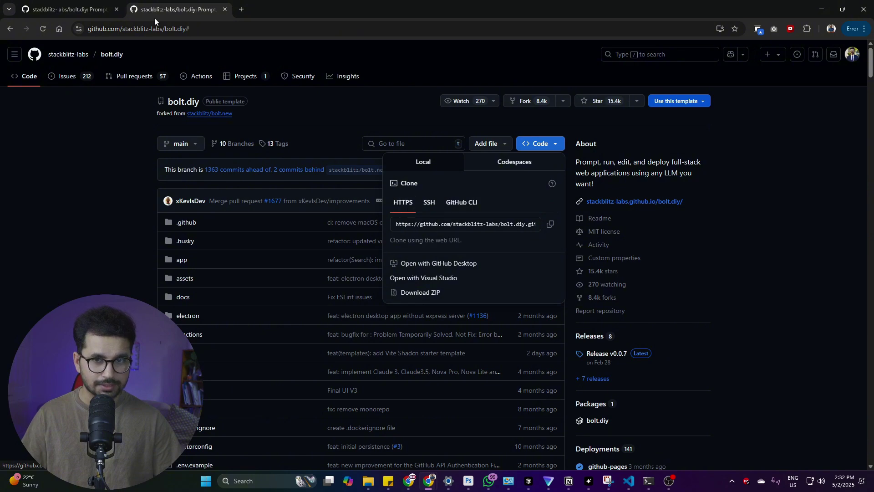
click(211, 30)
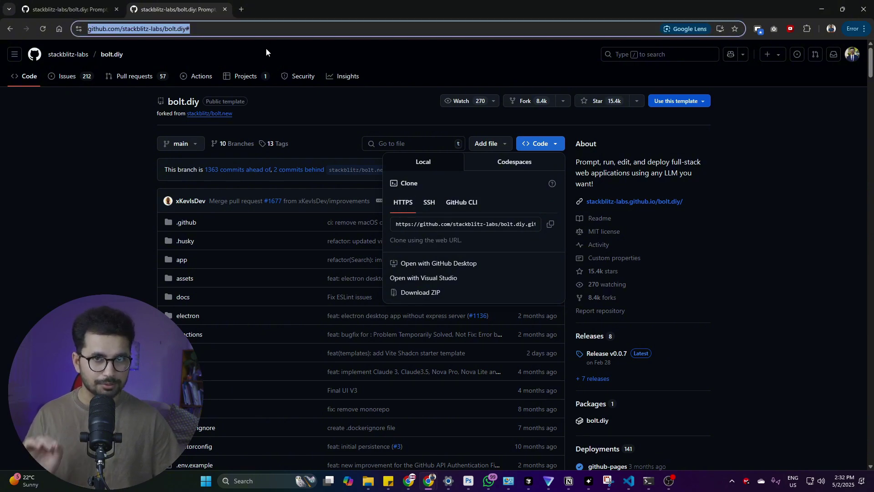
click(551, 225)
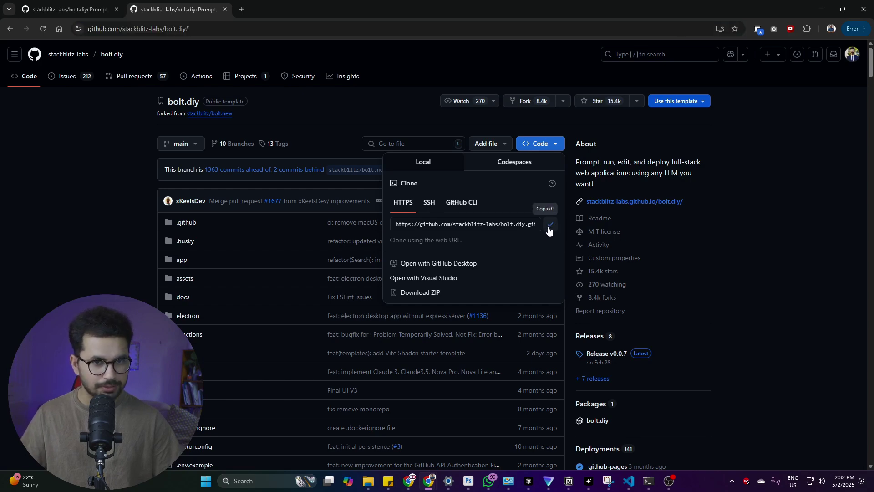
Switch to the bolt.diy window in File Explorer, go to the BOLT NEW Local folder and open a terminal there.
mouse_move(366, 487)
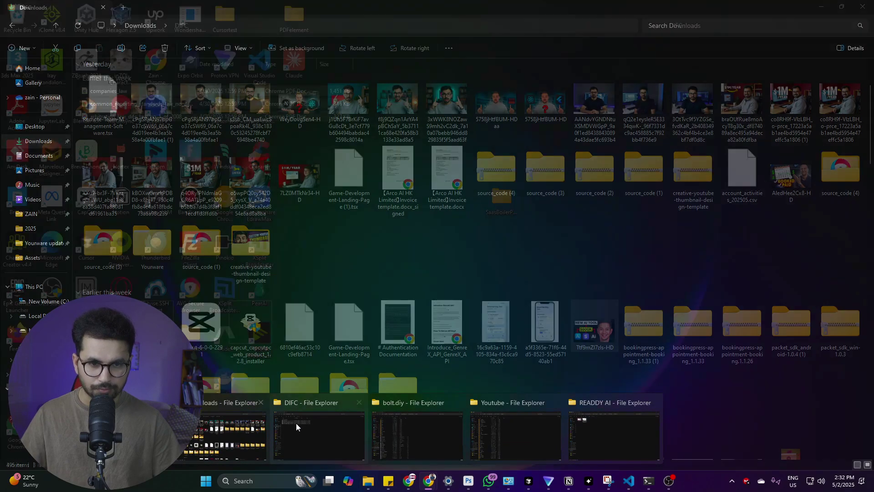
mouse_move(308, 431)
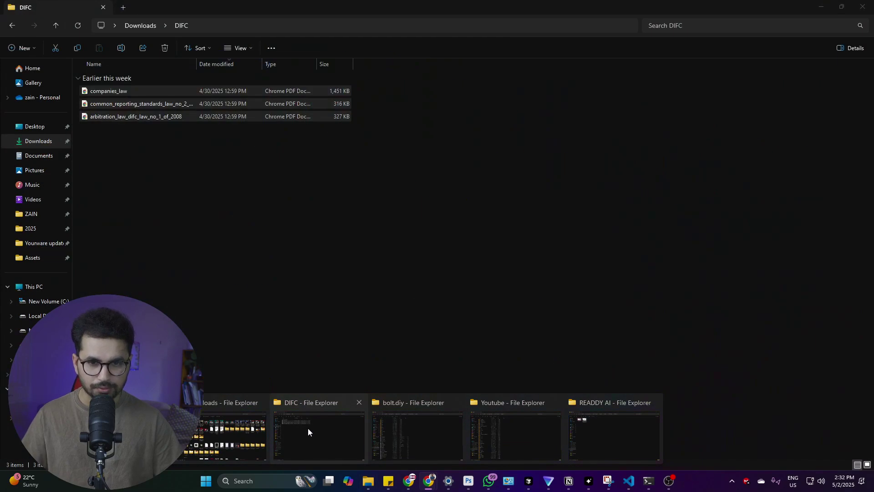
click(447, 430)
key(alt+Up)
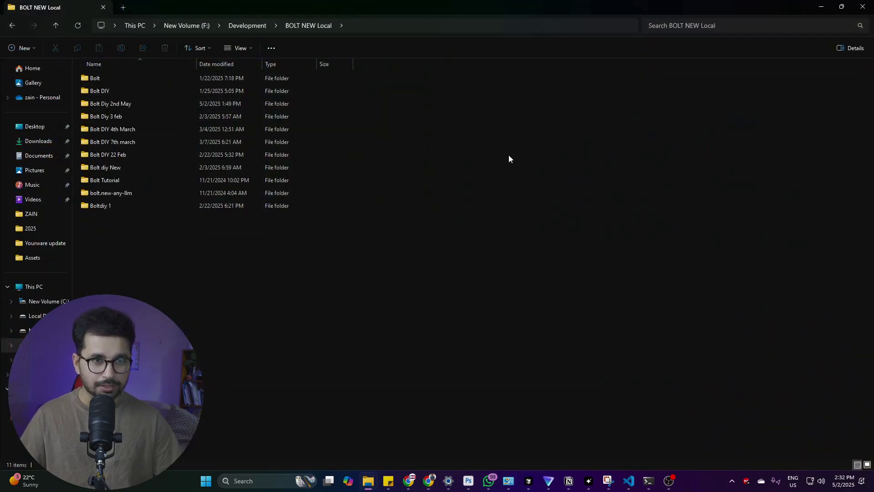
right_click(499, 137)
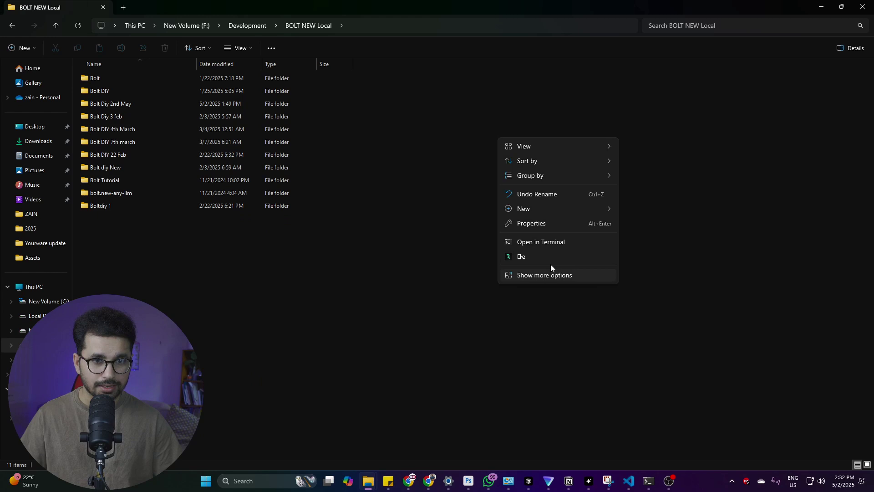
click(534, 242)
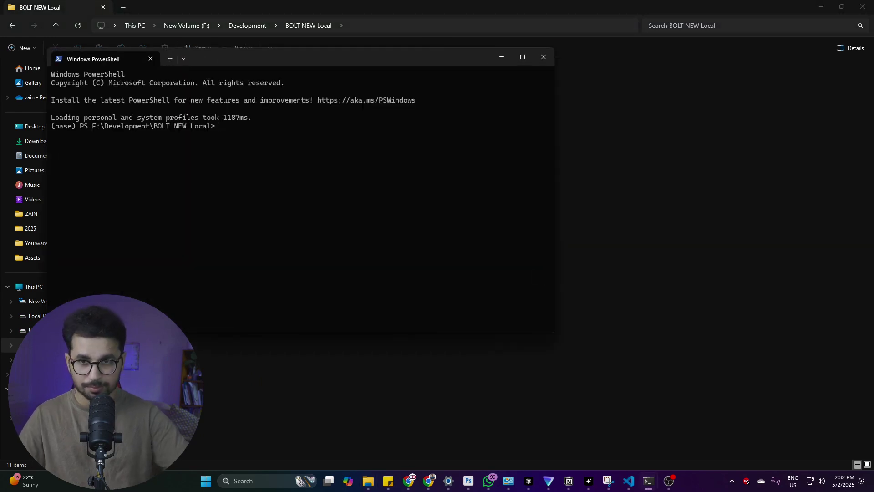
Enter git clone with the copied repository URL in the terminal, and open the bolt.diy folder inside Bolt Diy 2nd May.
text(git clon)
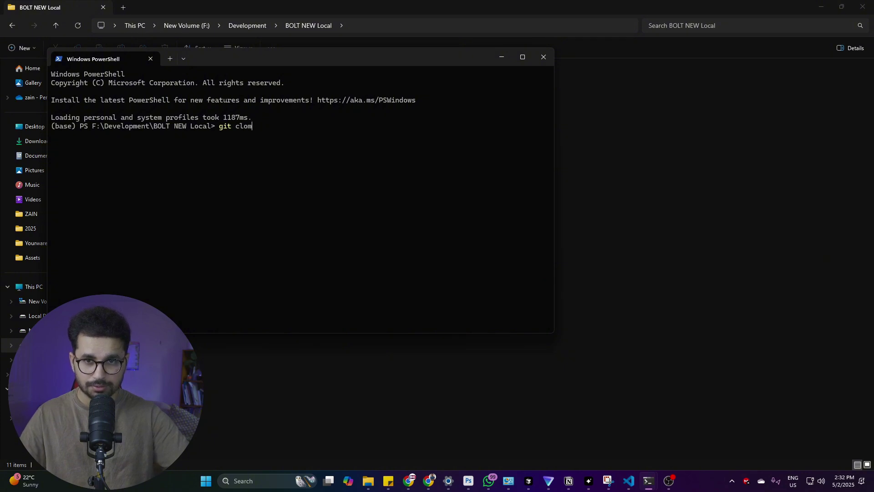
text(e)
key(ctrl+v)
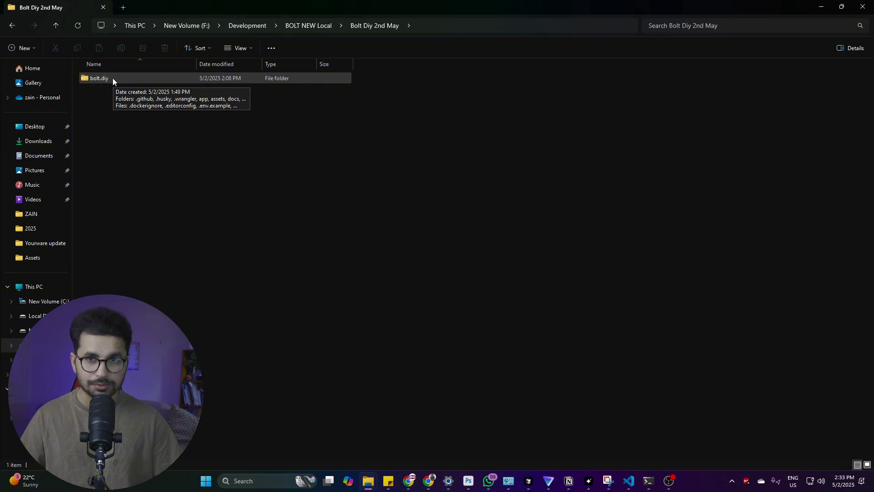
double_click(114, 78)
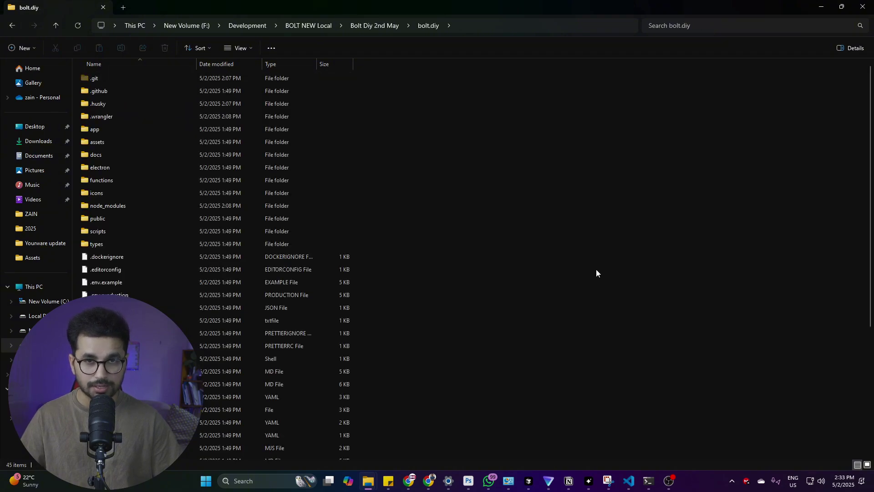
Return to the GitHub page in the browser and open the README's Node.js Download Page link in a new tab.
key(alt+Tab)
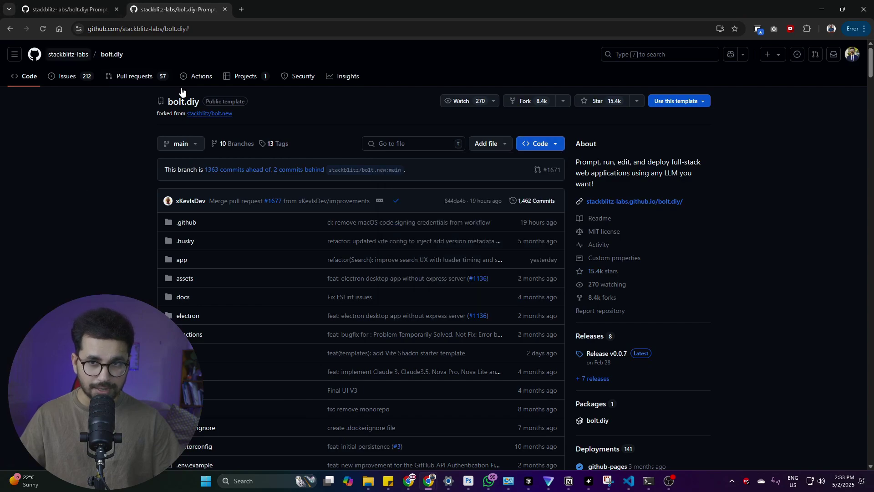
scroll(553, 345, down, 15)
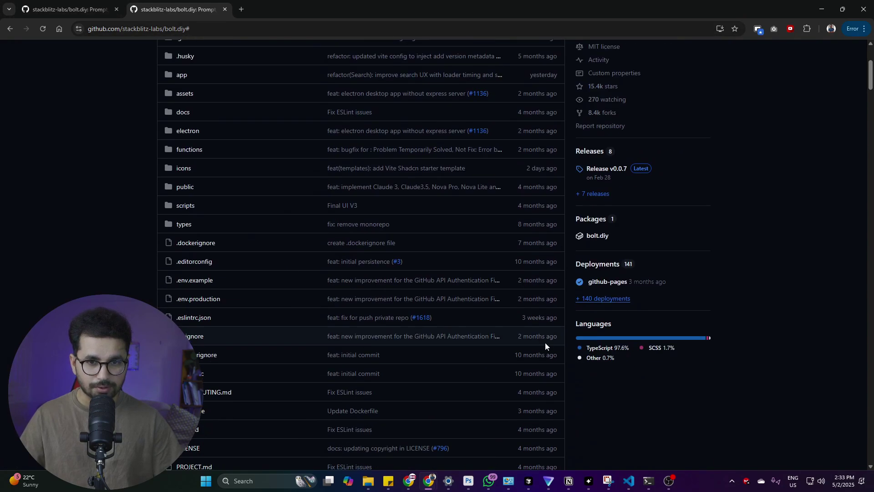
scroll(560, 354, down, 20)
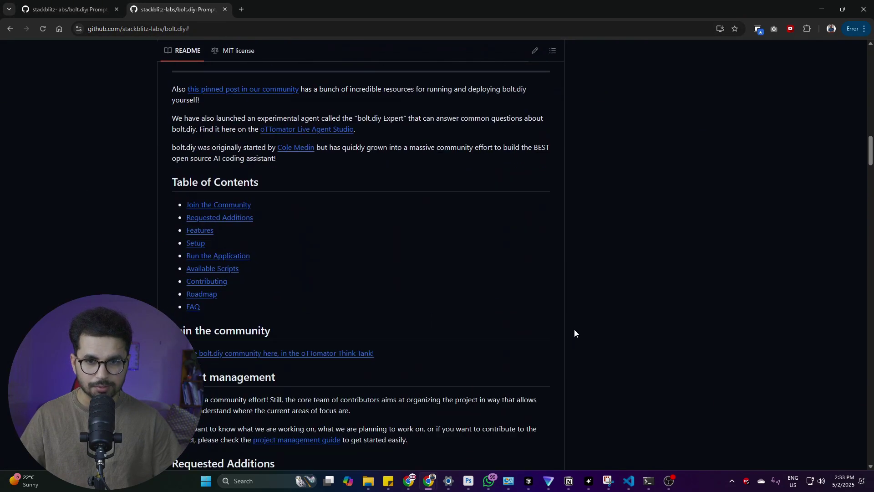
scroll(575, 326, down, 15)
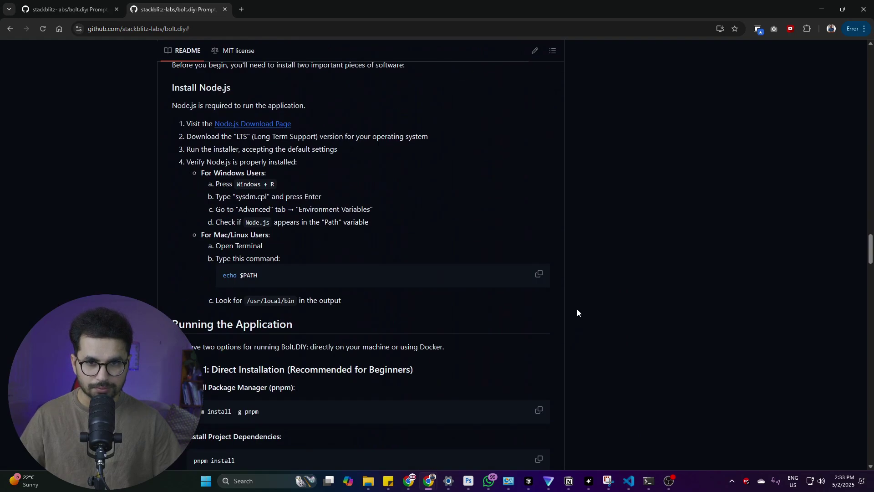
scroll(564, 308, up, 2)
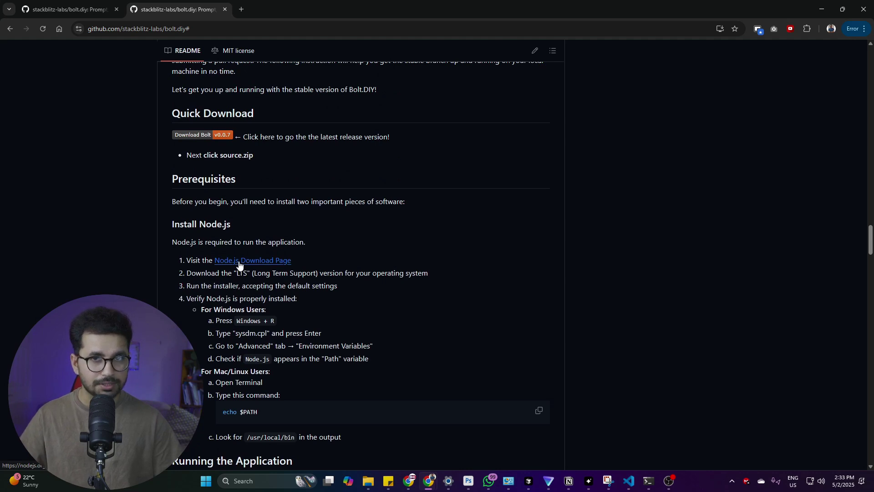
scroll(241, 228, down, 2)
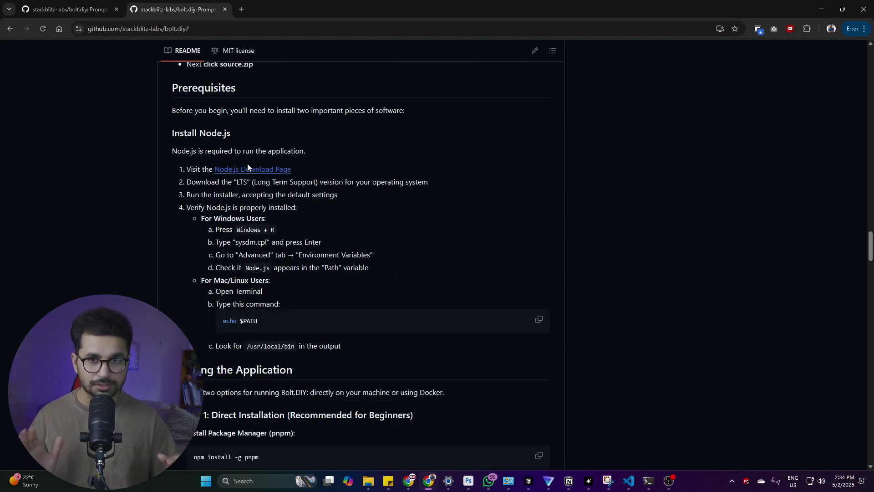
ctrl+click(257, 175)
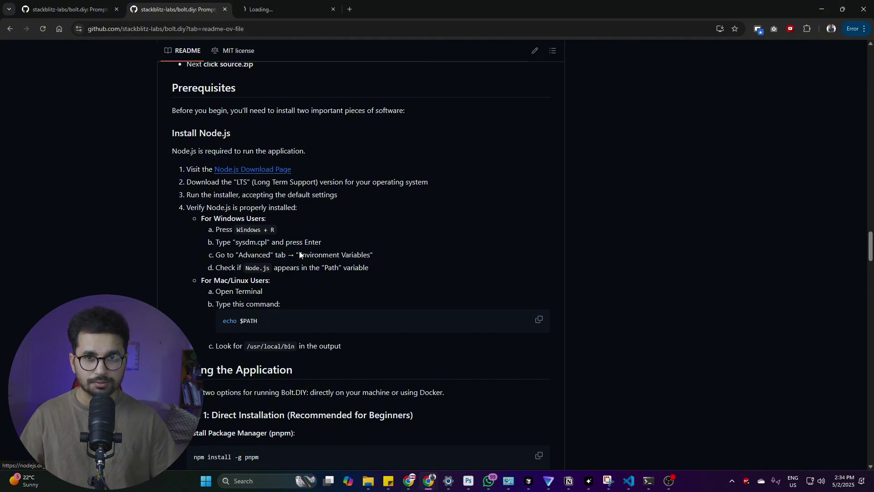
Check the Node.js download page's prebuilt installer options, and return to the README to copy the npm install -g pnpm command.
click(293, 6)
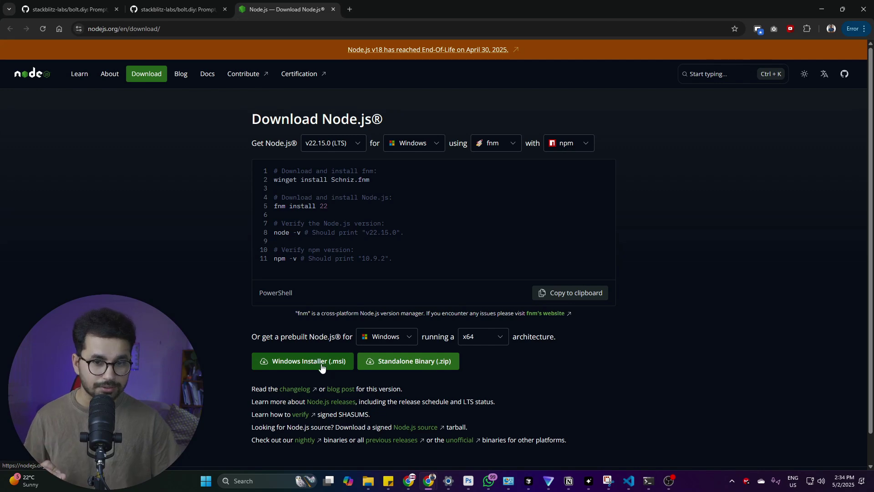
click(402, 337)
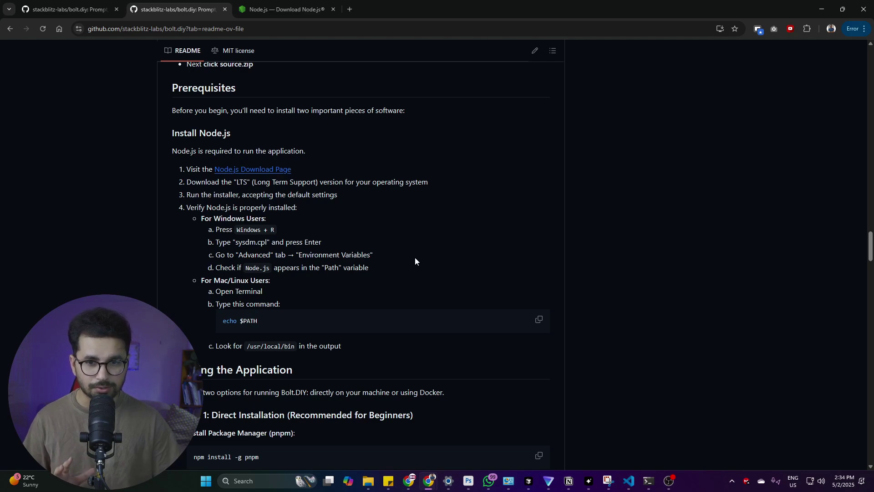
scroll(415, 258, down, 3)
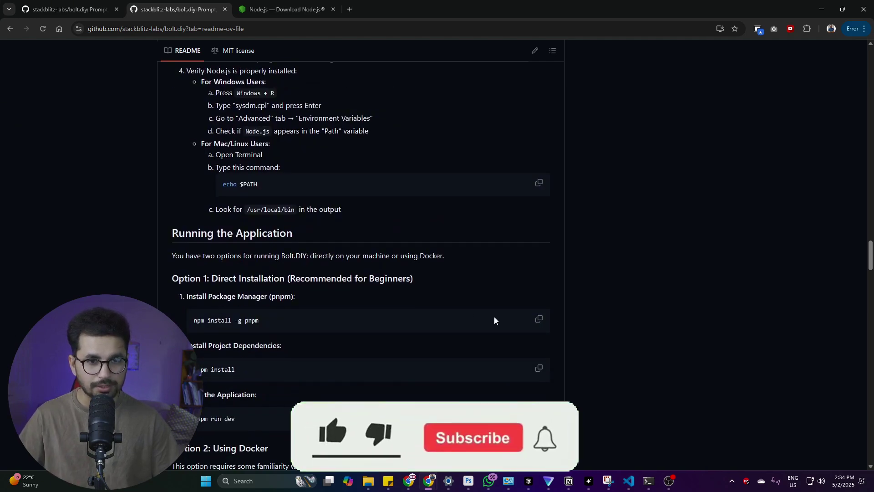
click(538, 322)
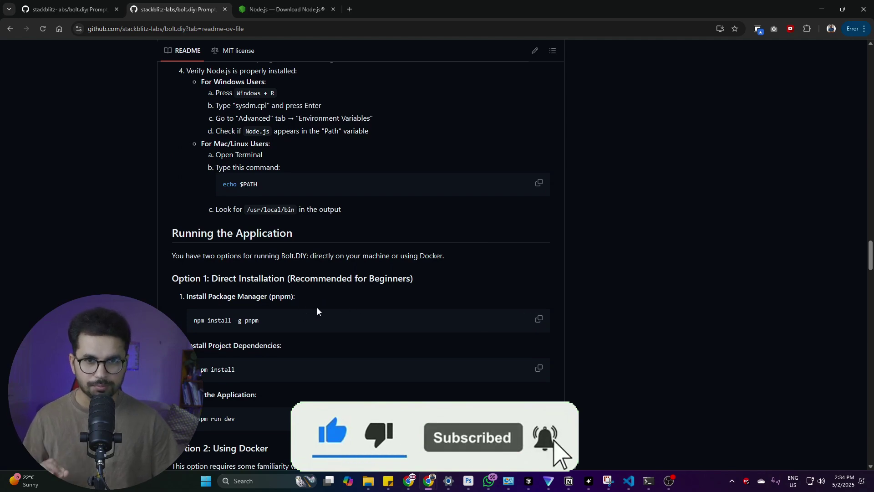
Switch to the bolt.diy folder in File Explorer, open a terminal there and enter npm install -g pnpm at the prompt.
mouse_move(368, 481)
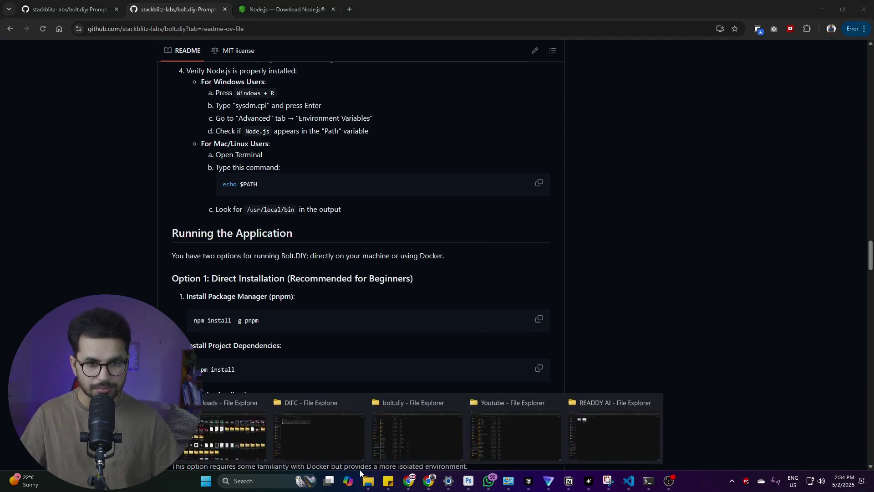
click(417, 436)
right_click(560, 223)
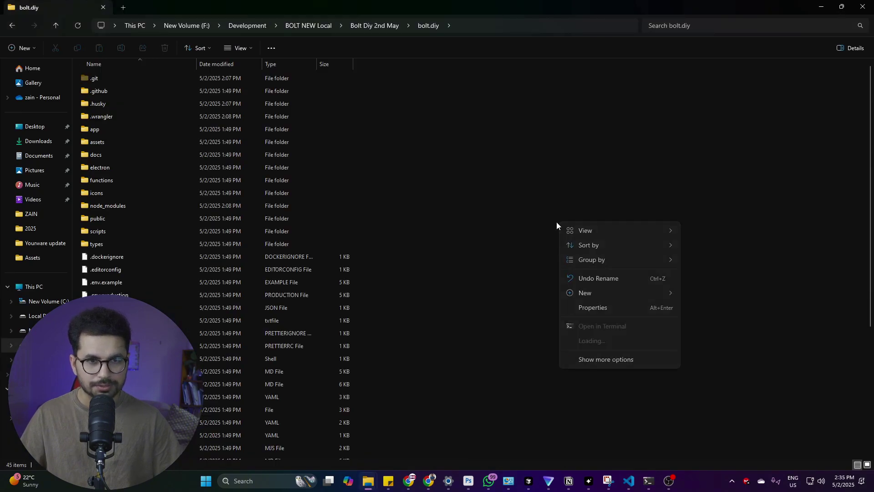
click(593, 327)
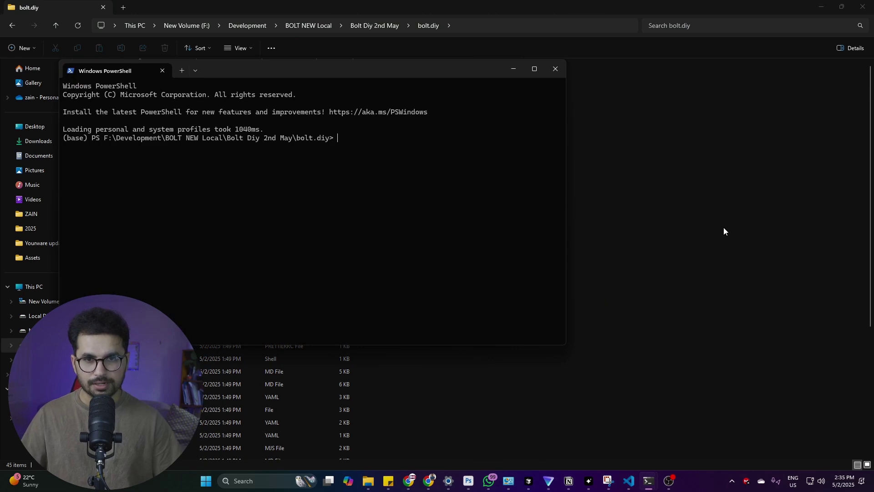
text(npm install -g pnpm)
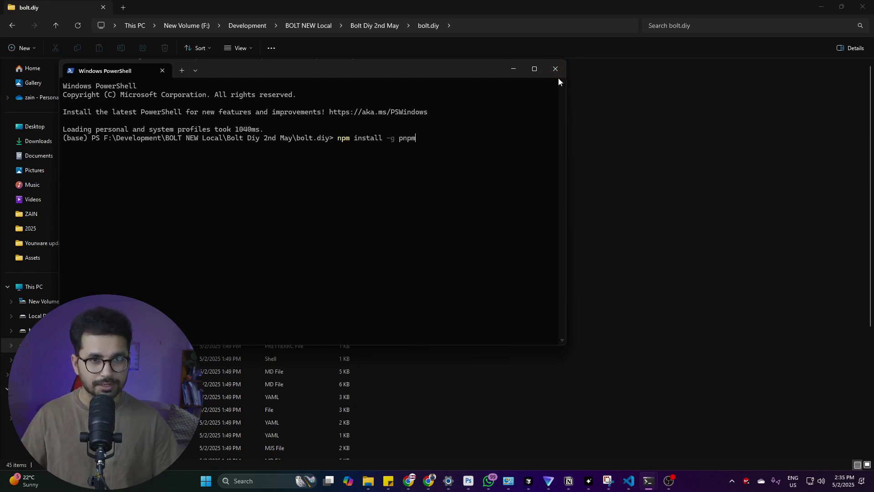
Copy the pnpm install command from the README and put it in the terminal in place of npm install -g pnpm.
key(alt+Tab)
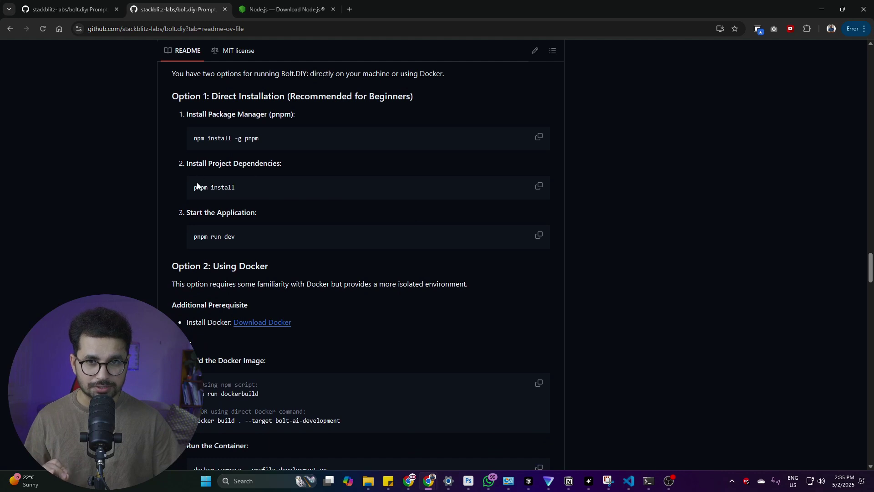
drag(191, 184, 251, 188)
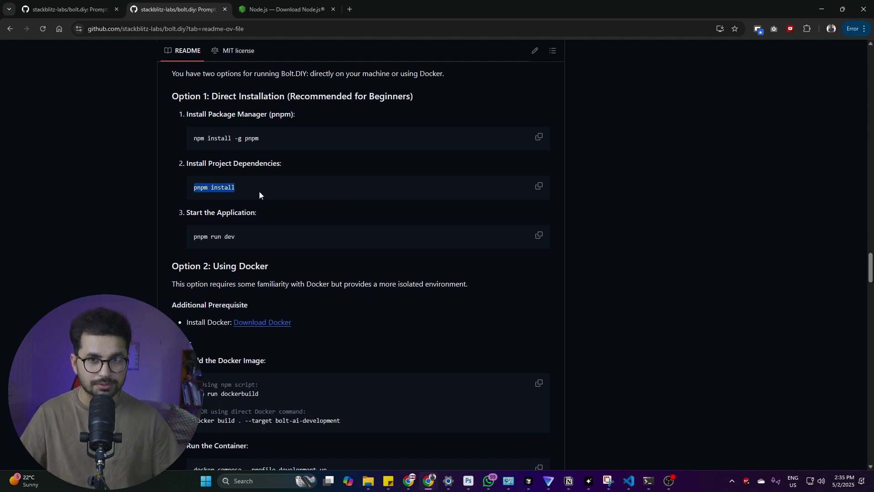
click(352, 196)
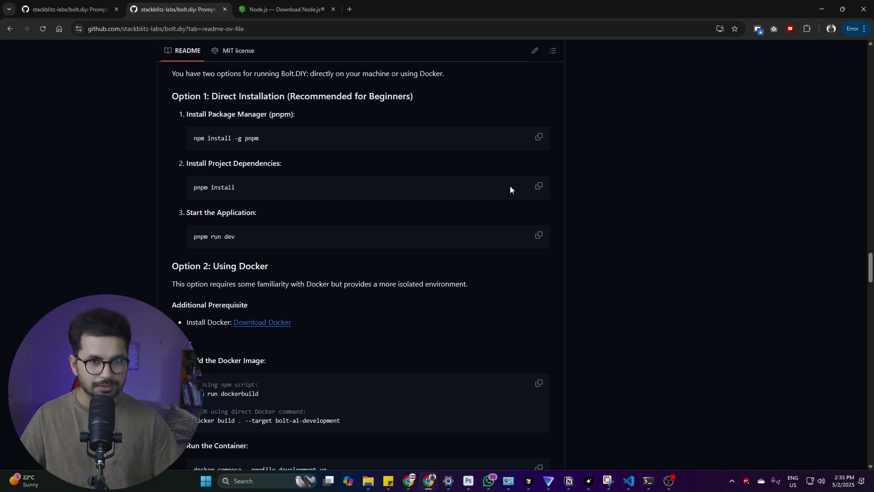
click(541, 189)
key(alt+Tab)
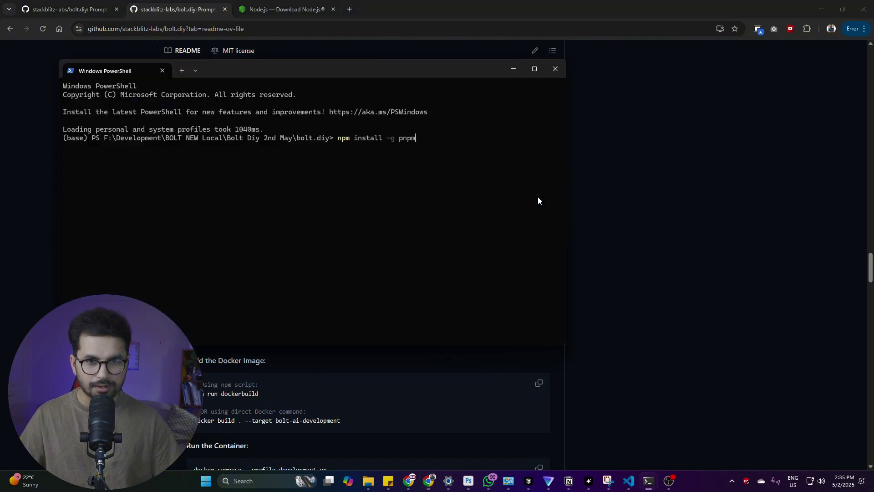
key(BackSpace)
key(BackSpace)
key(BackSpace)
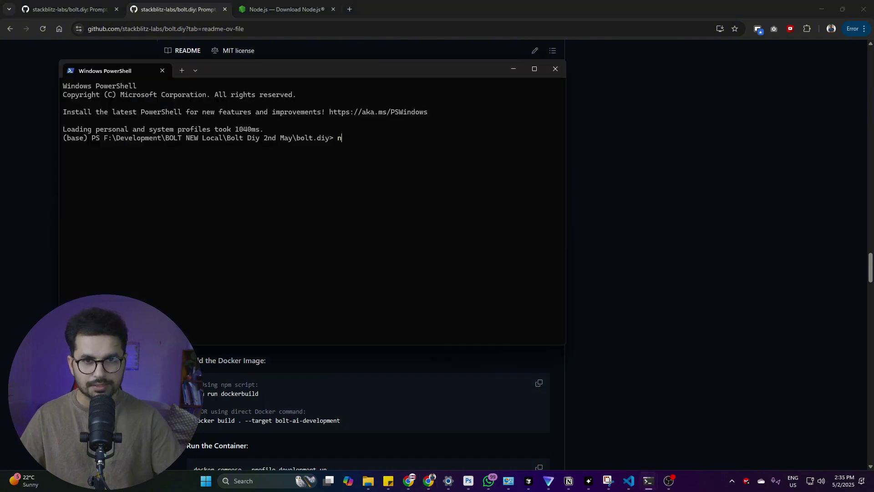
key(ctrl+v)
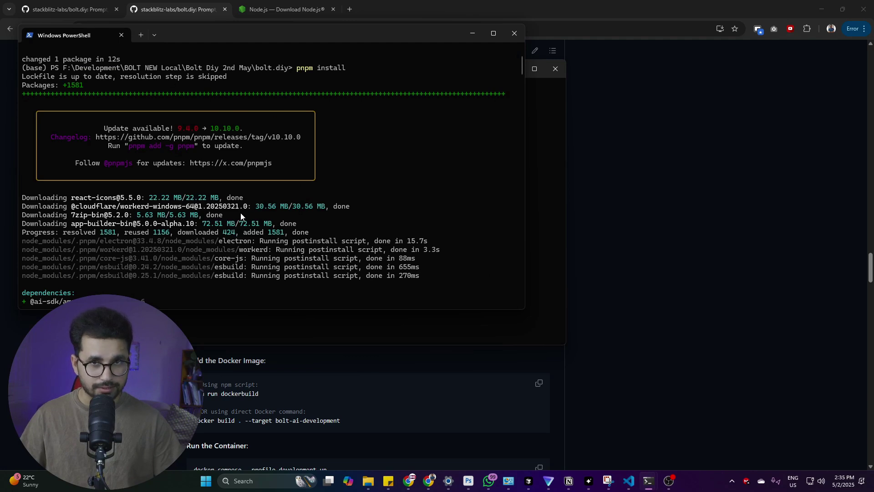
Review the pnpm install output in the other PowerShell window, down to the pnpm run dev command.
drag(295, 69, 352, 73)
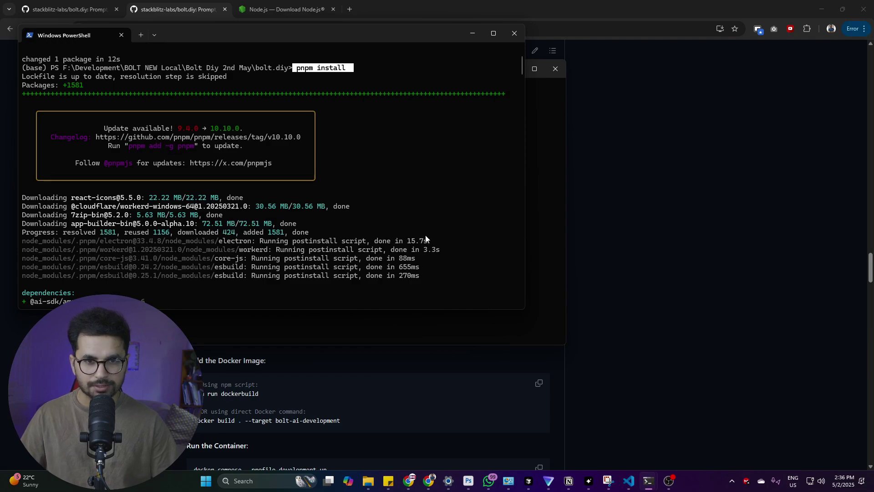
scroll(404, 232, down, 20)
scroll(375, 241, down, 20)
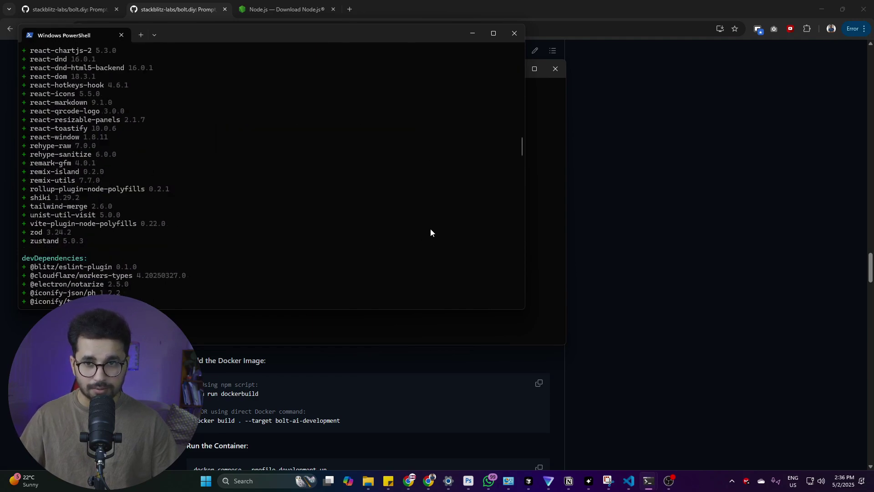
scroll(437, 233, up, 4)
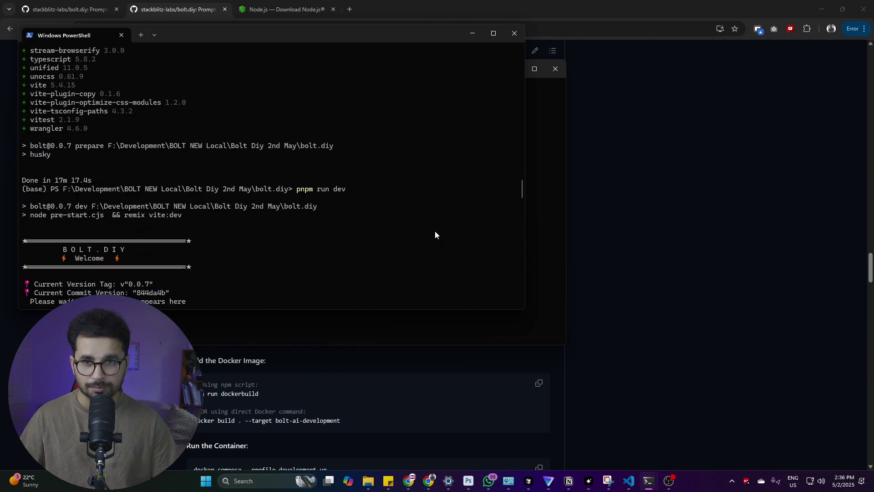
click(659, 263)
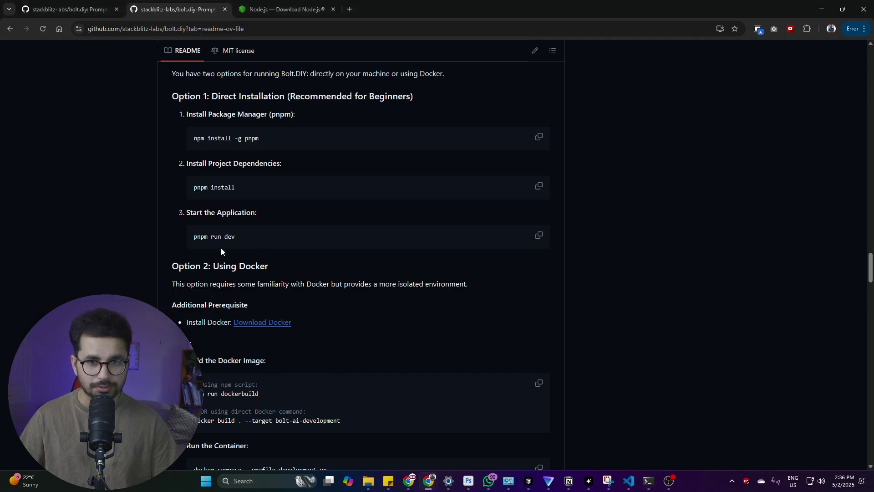
drag(196, 237, 230, 235)
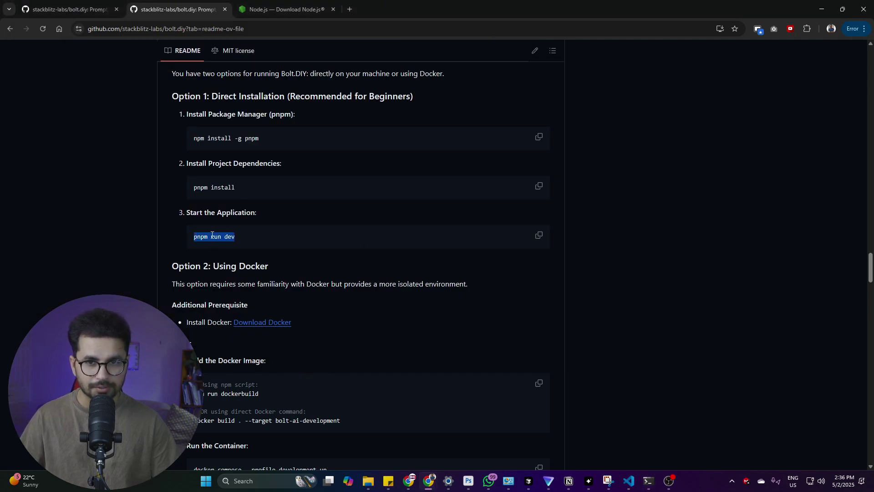
key(alt+Tab)
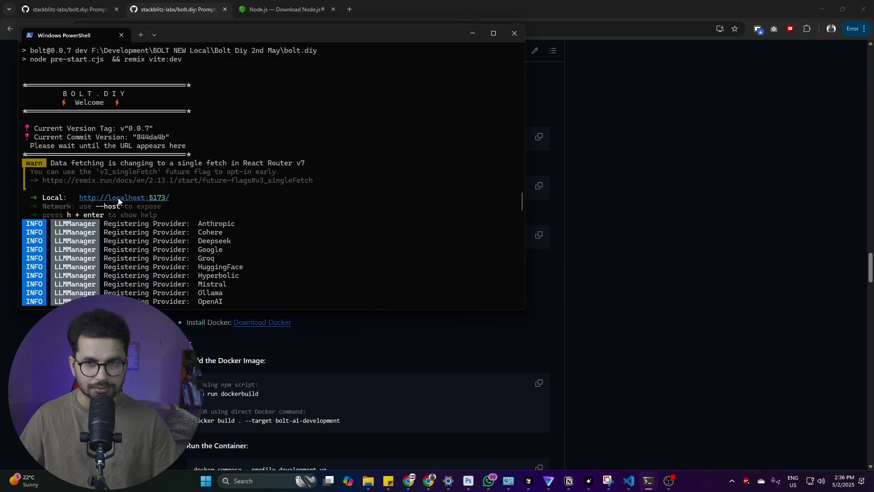
ctrl+click(154, 198)
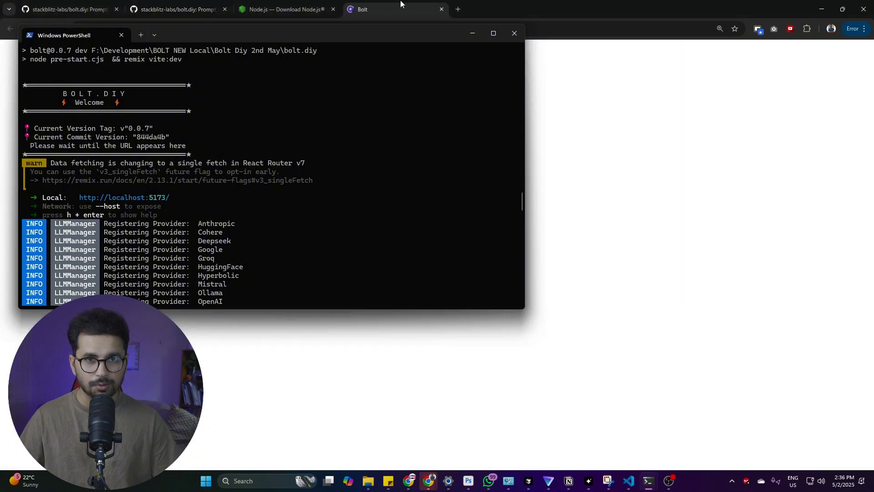
click(406, 3)
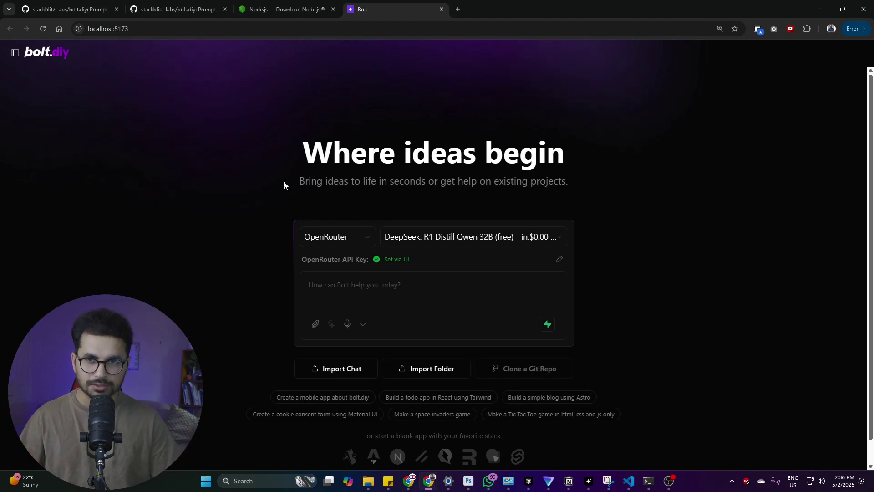
Reload the local bolt.diy page in the browser.
click(42, 29)
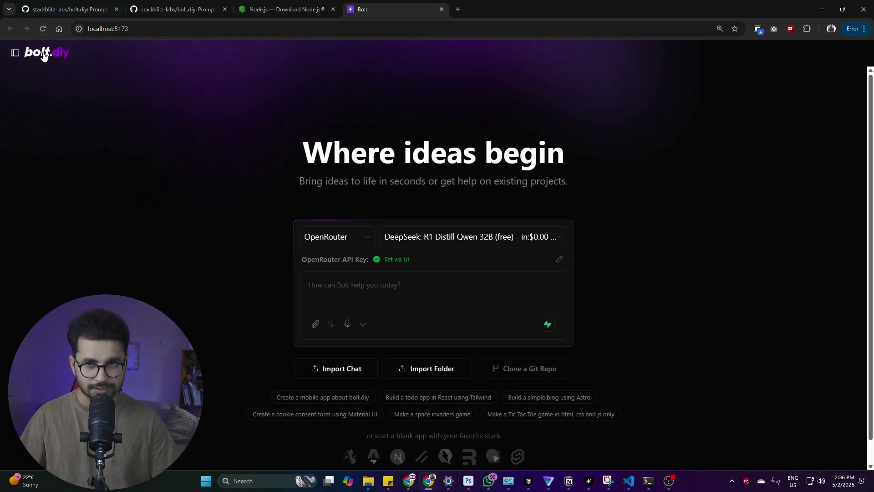
click(43, 30)
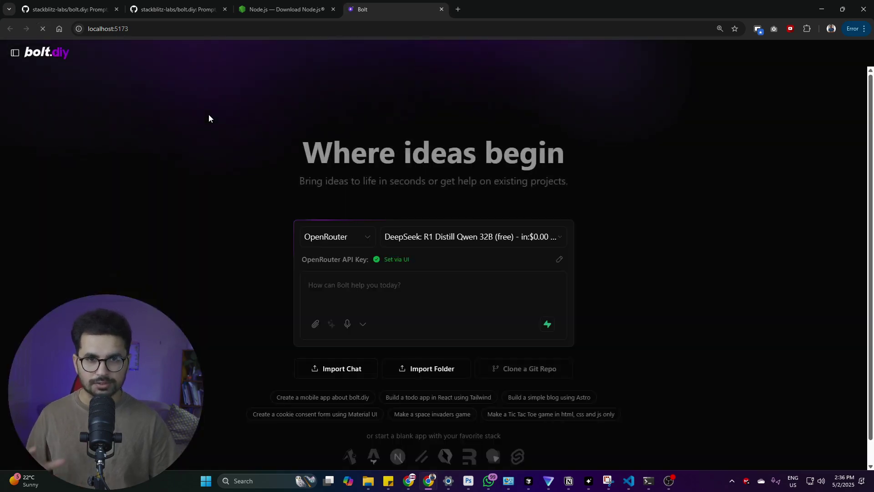
drag(568, 182, 396, 164)
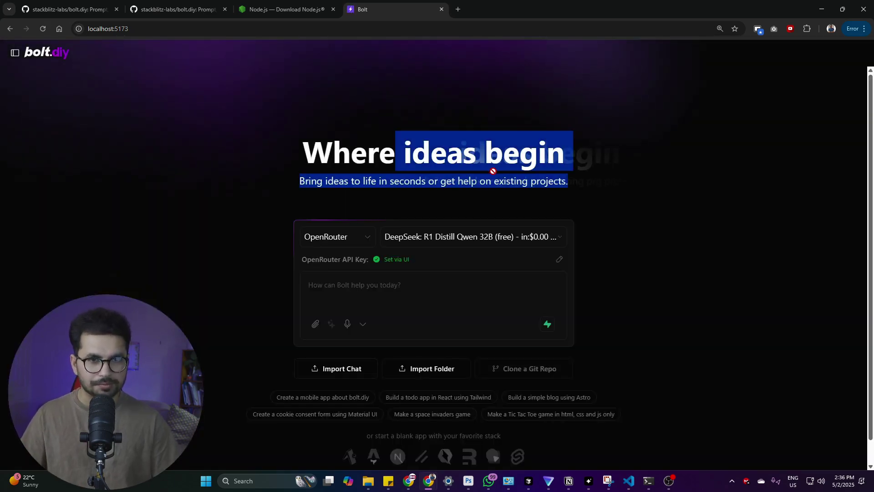
click(459, 162)
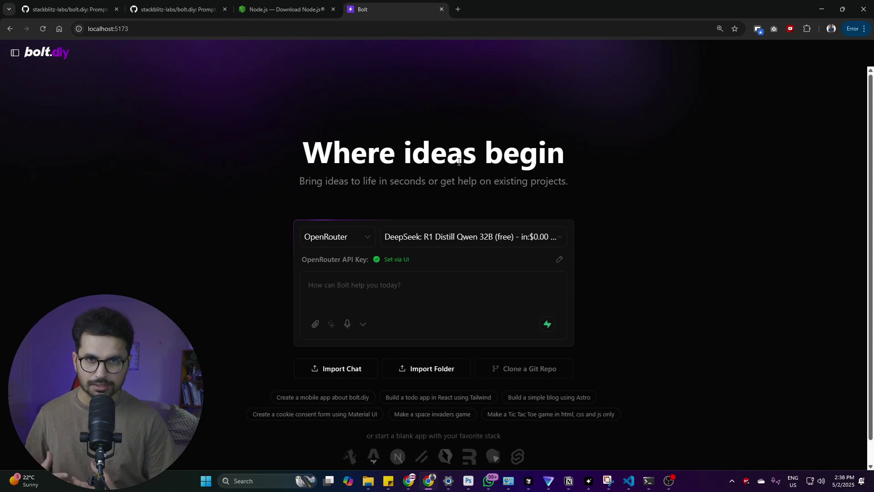
Browse the available AI providers in bolt.diy and select OpenRouter.
click(356, 236)
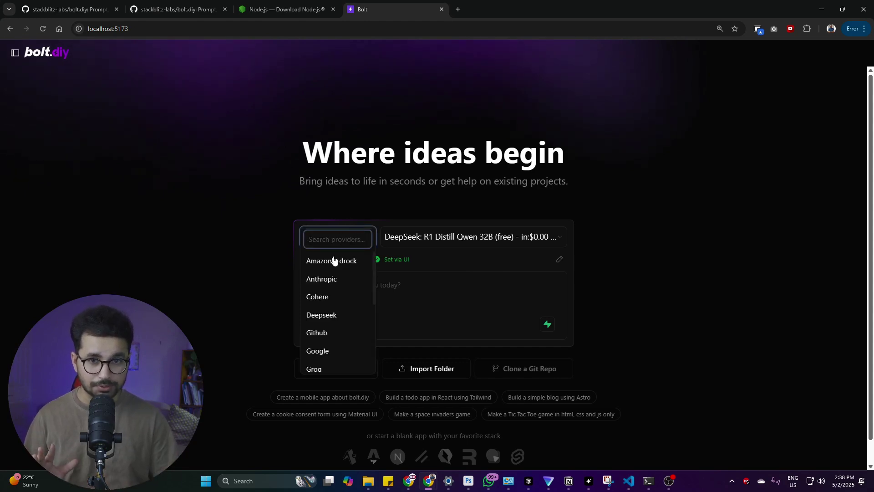
scroll(337, 283, down, 1)
scroll(336, 285, down, 2)
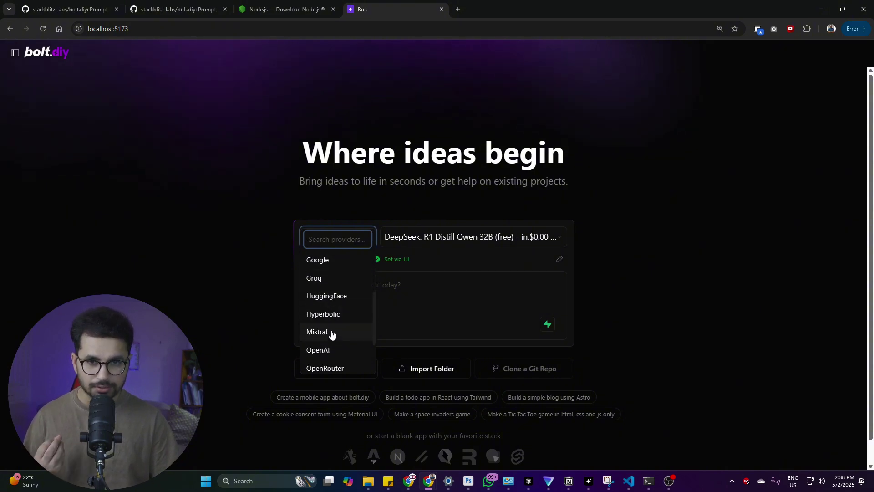
scroll(343, 303, up, 4)
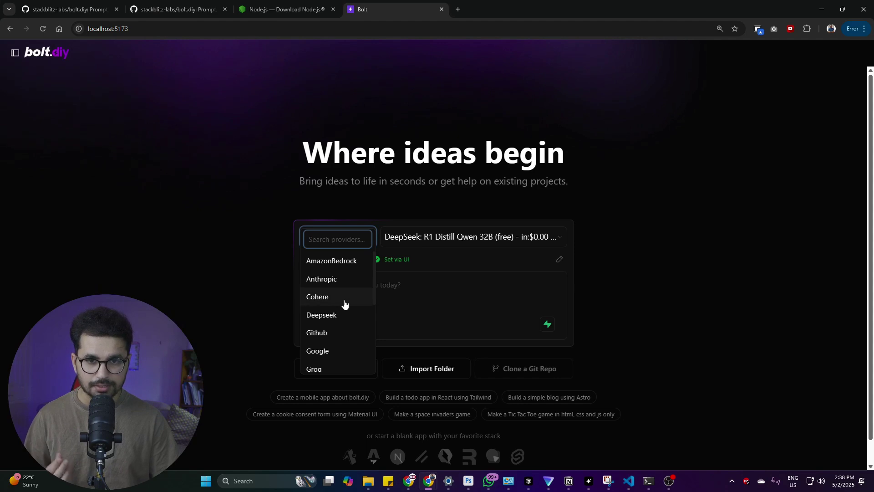
scroll(344, 304, down, 6)
click(341, 309)
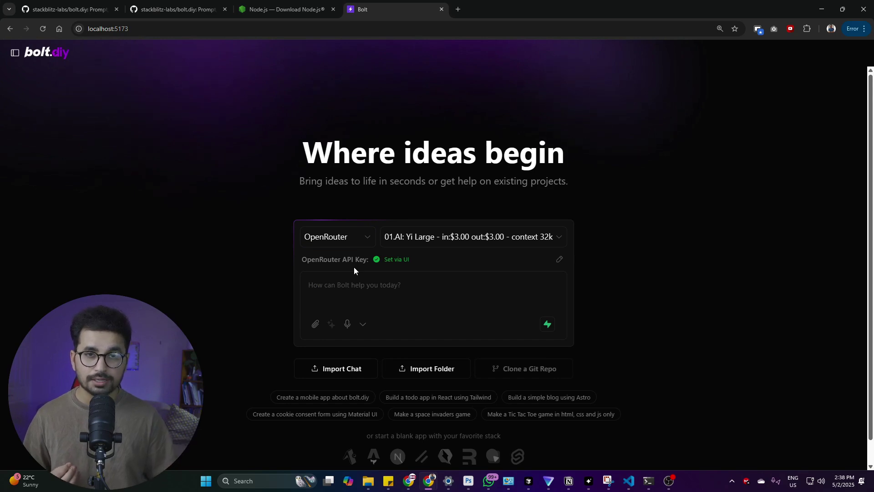
Open openrouter.ai in a new browser tab and go from the DeepSeek R1 model page to the OpenRouter home page.
click(458, 8)
text(open)
key(Return)
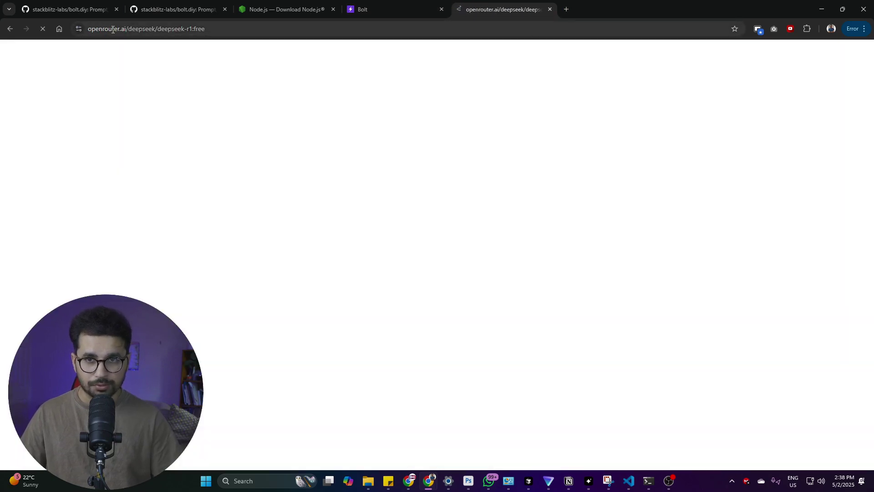
drag(91, 30, 149, 28)
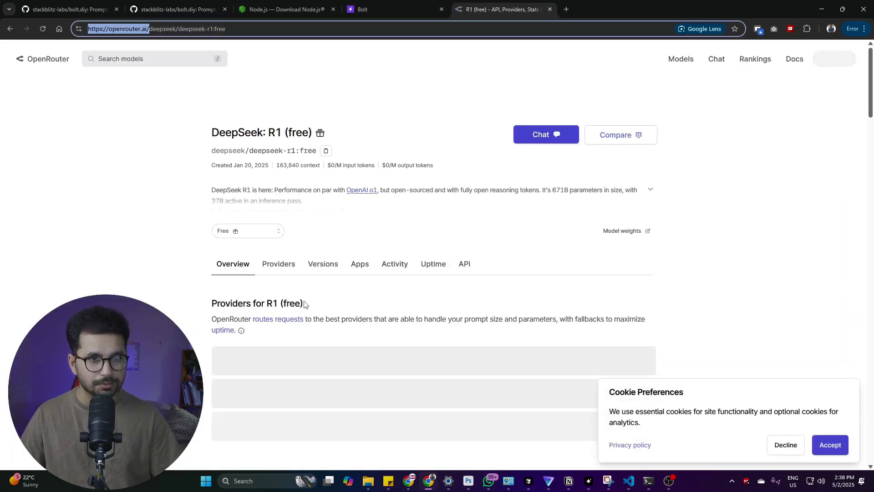
click(226, 173)
click(37, 65)
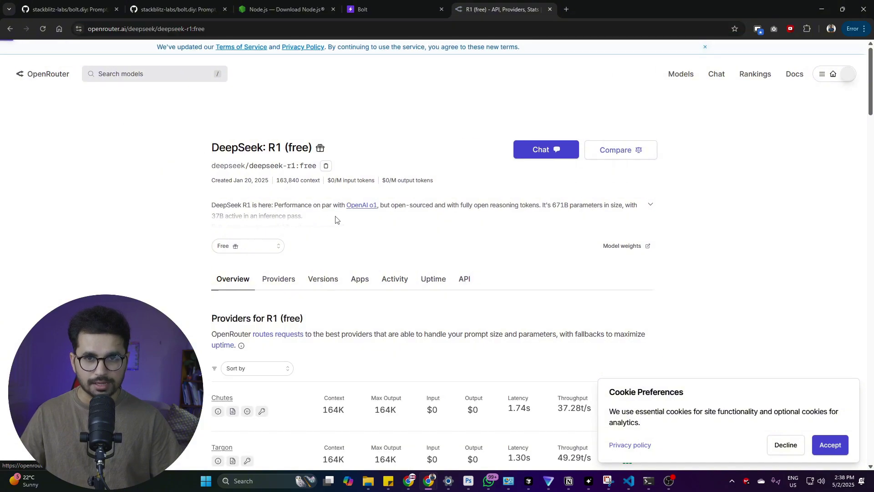
Look over the OpenRouter home page and the options available in the account menu.
scroll(398, 252, down, 20)
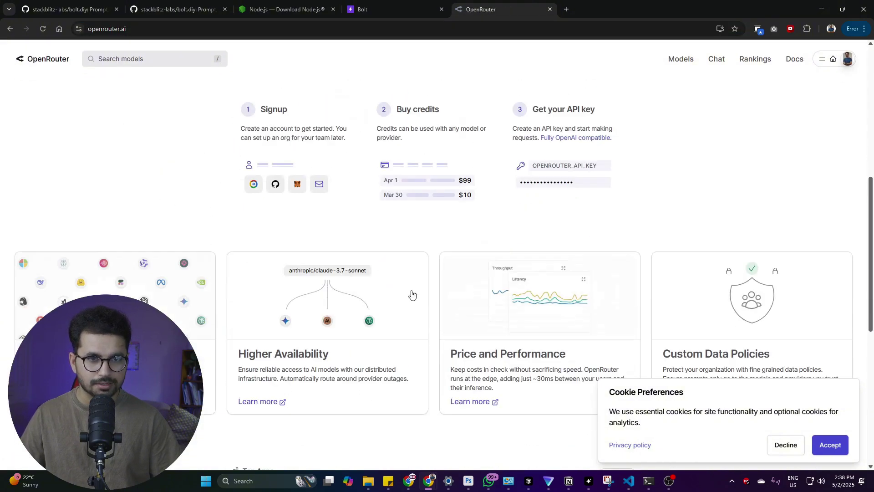
scroll(266, 315, up, 18)
scroll(266, 316, up, 3)
click(847, 75)
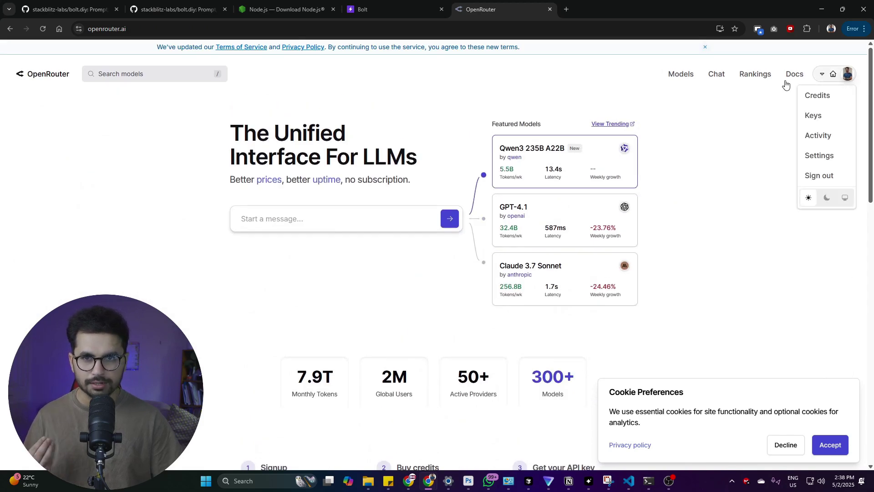
click(727, 106)
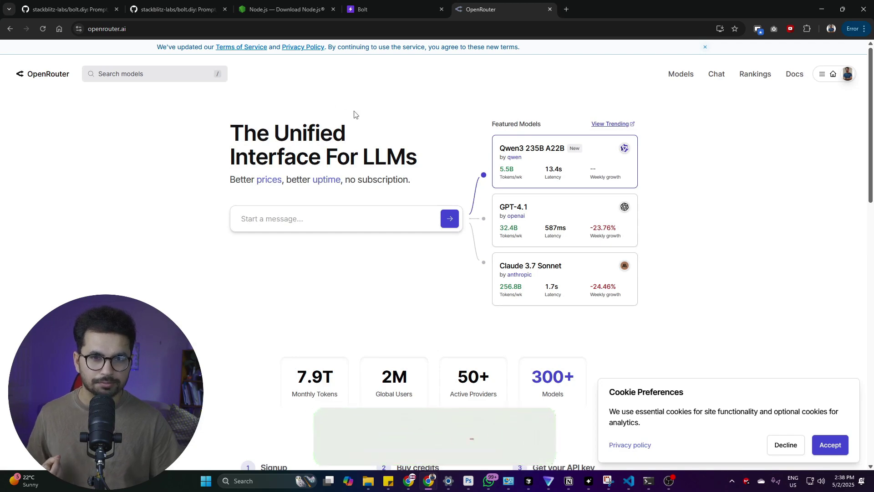
Search the OpenRouter models for QWEN and open the Qwen3 235B A22B (free) model page.
click(126, 73)
text(QW)
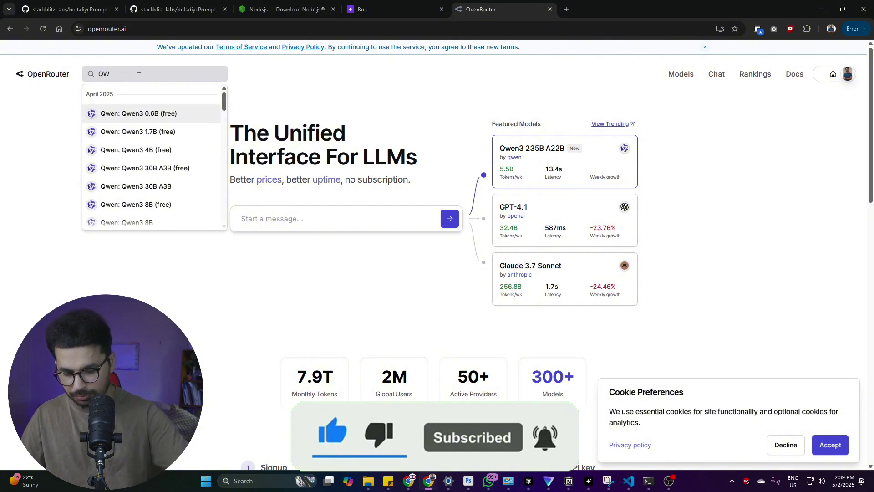
text(EN)
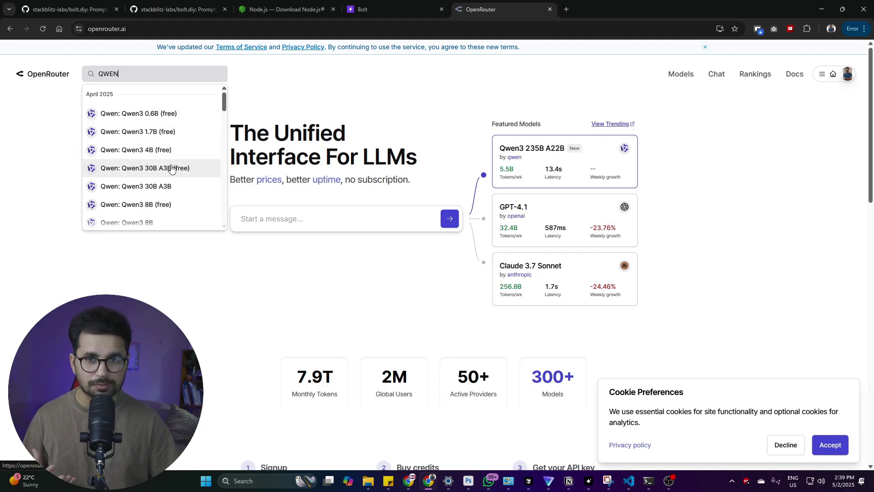
scroll(175, 182, down, 1)
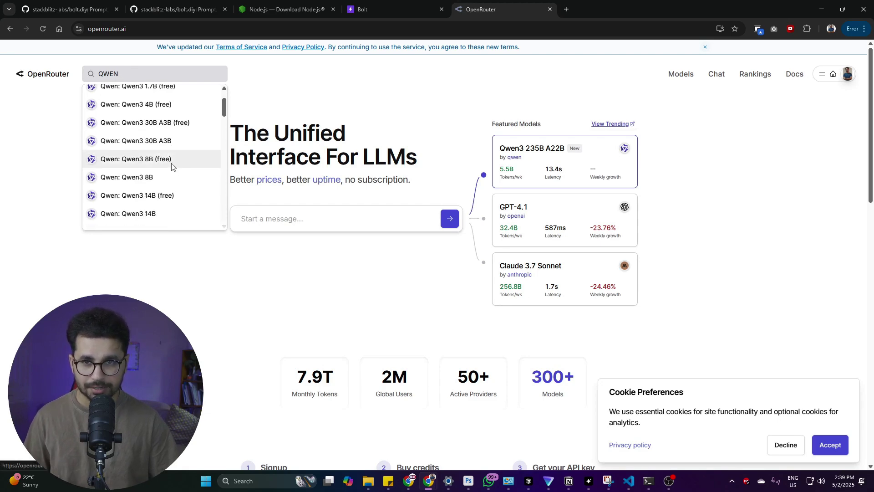
scroll(169, 180, down, 1)
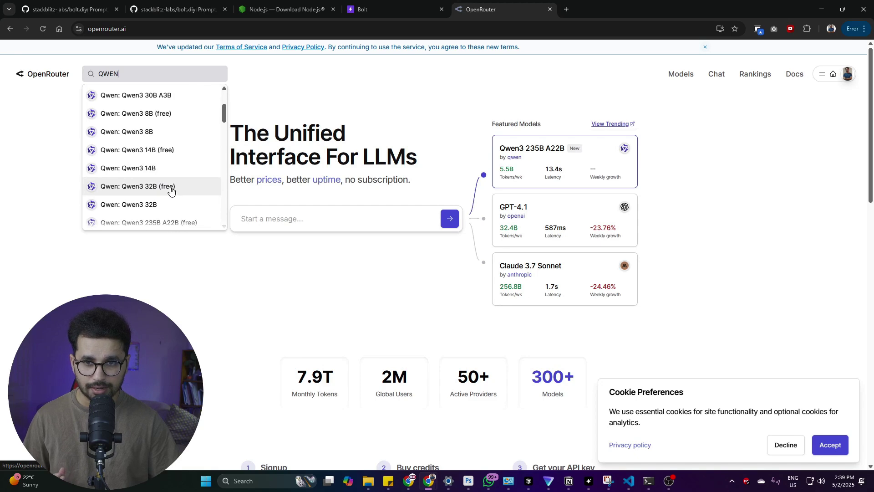
scroll(143, 184, down, 1)
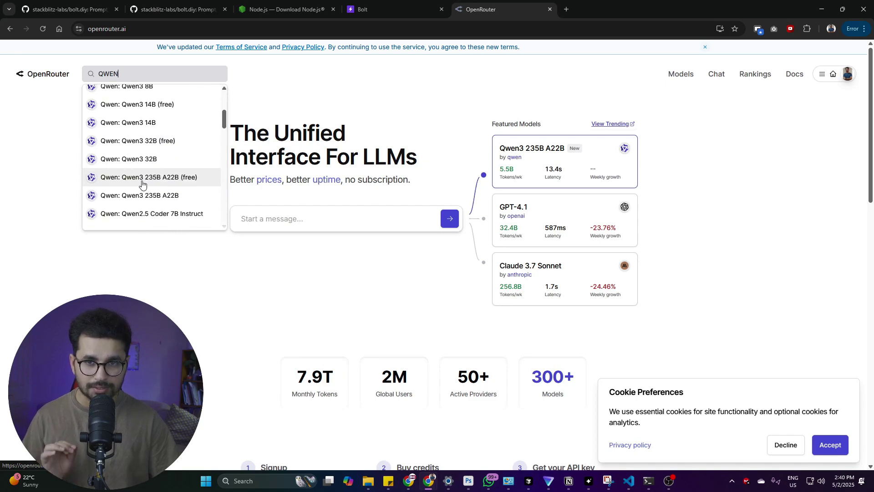
click(175, 184)
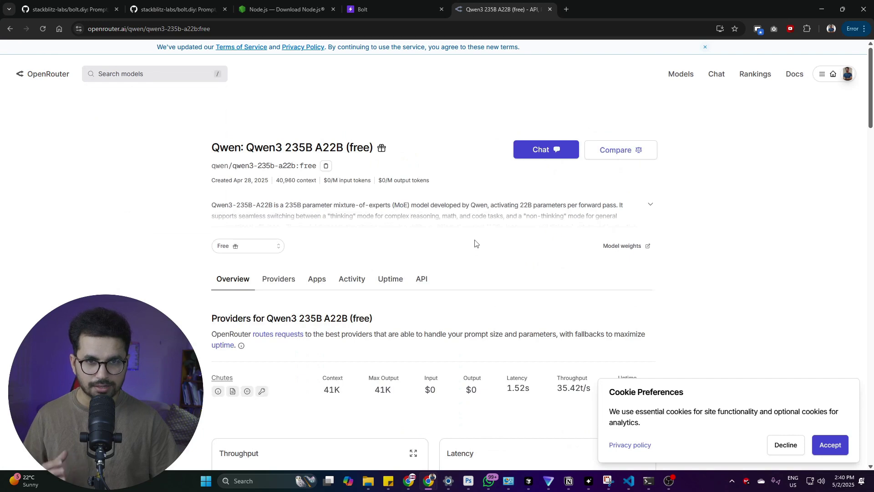
Expand the Qwen3 235B A22B (free) description and examine the model's input and output token pricing.
click(554, 214)
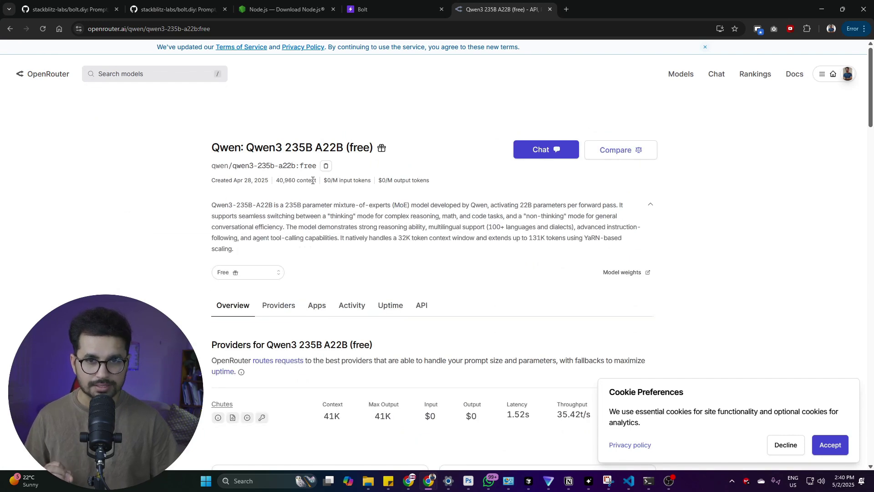
drag(324, 181, 424, 180)
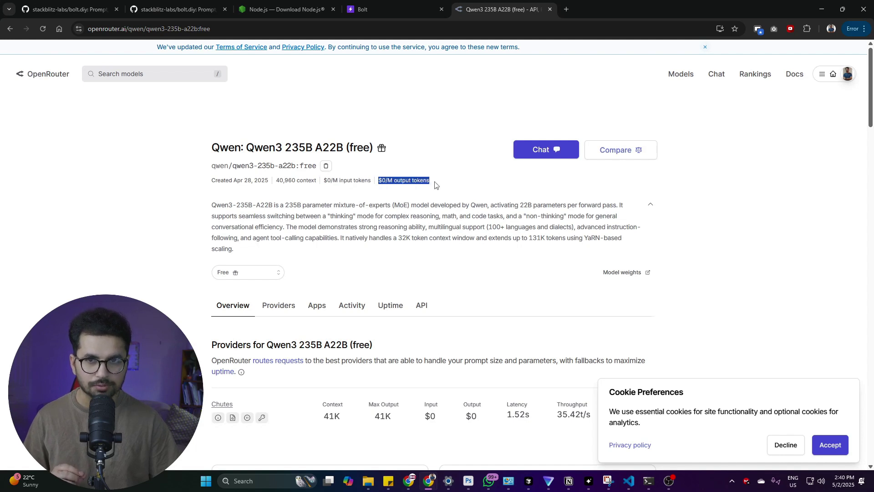
click(434, 184)
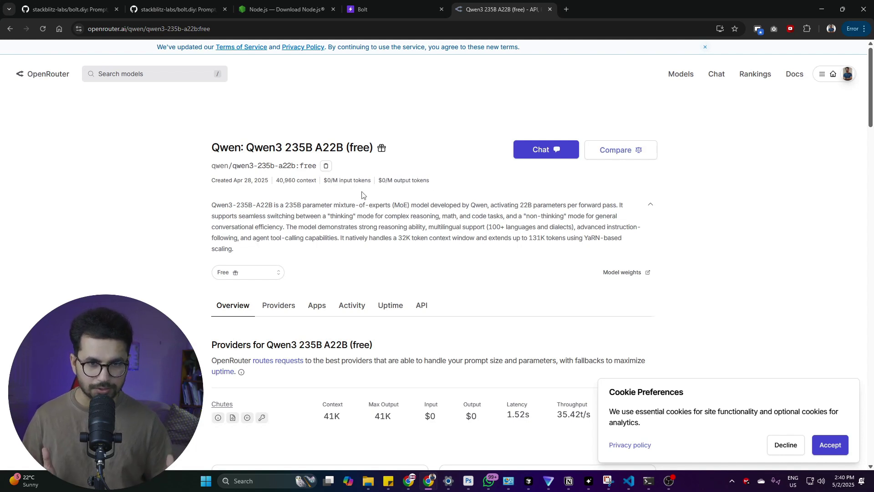
View the model's API section, go to the account's API Keys page, and open and dismiss the key creation form.
click(422, 306)
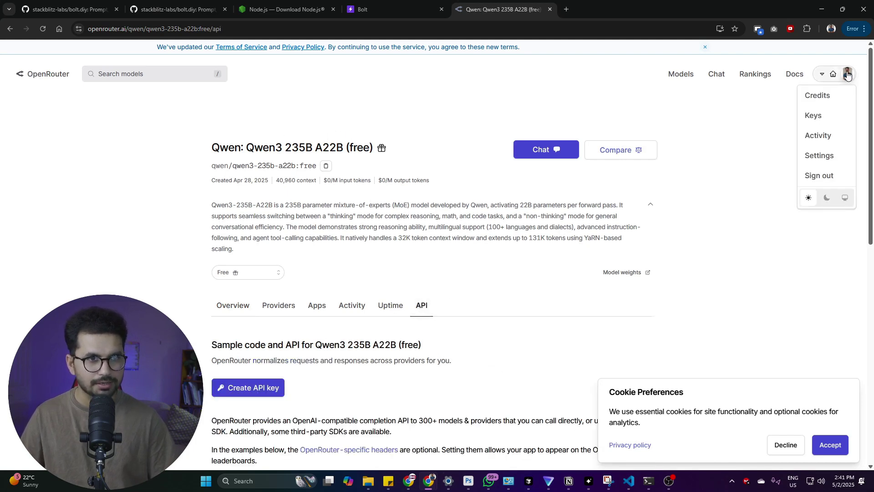
mouse_move(849, 79)
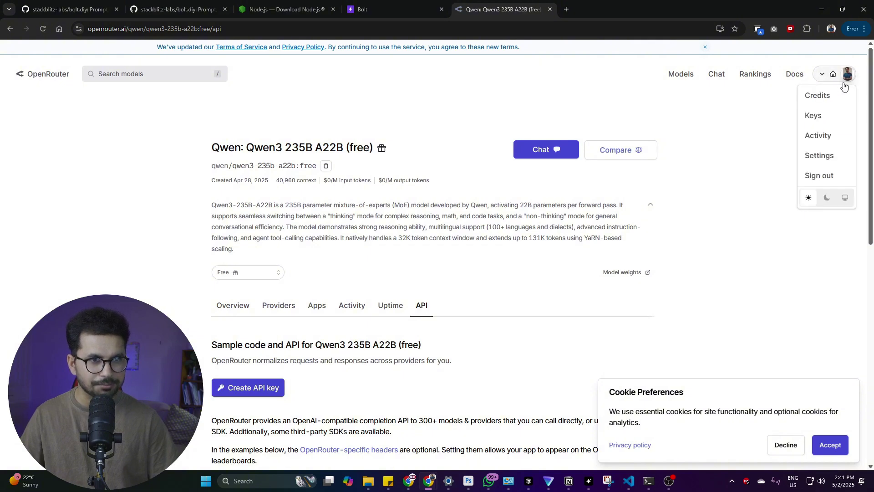
click(818, 116)
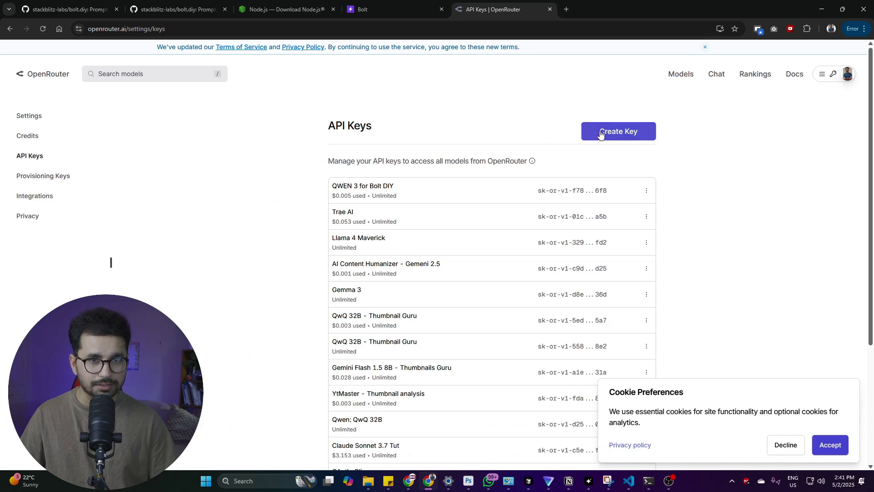
click(603, 132)
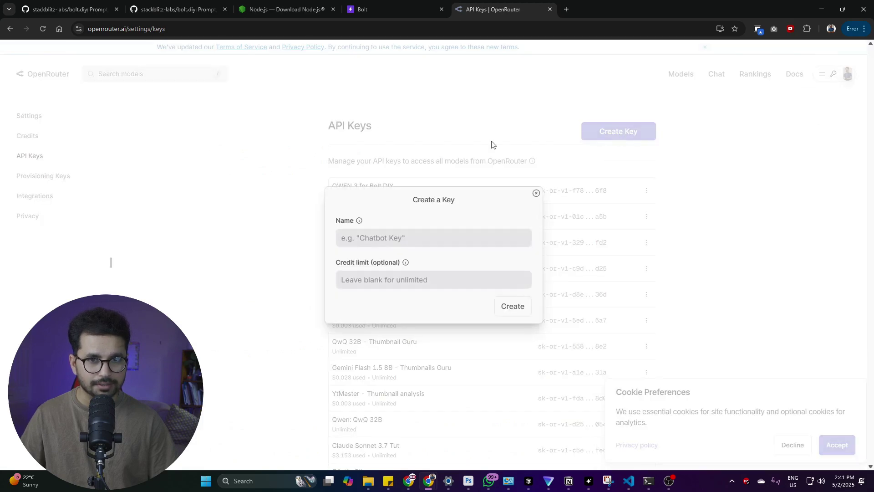
click(535, 194)
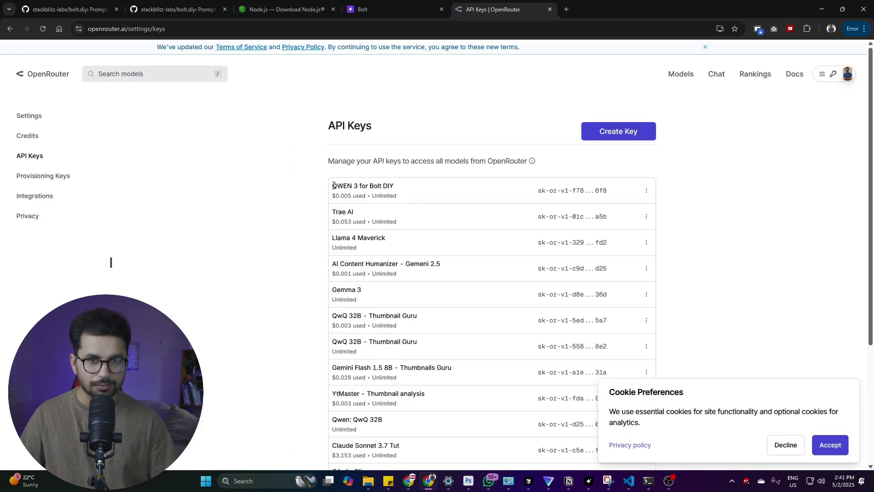
Highlight the QWEN 3 for Bolt DIY key name and view the new-key dialog in the other browser window.
drag(333, 186, 396, 187)
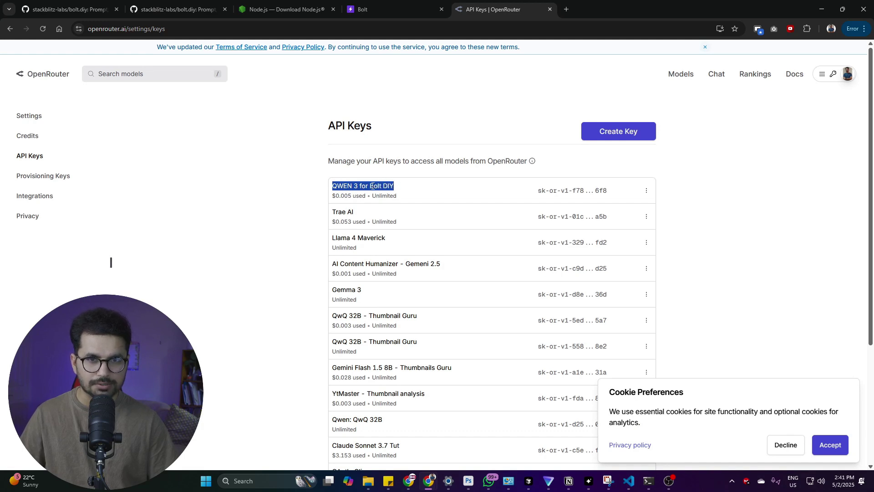
double_click(373, 186)
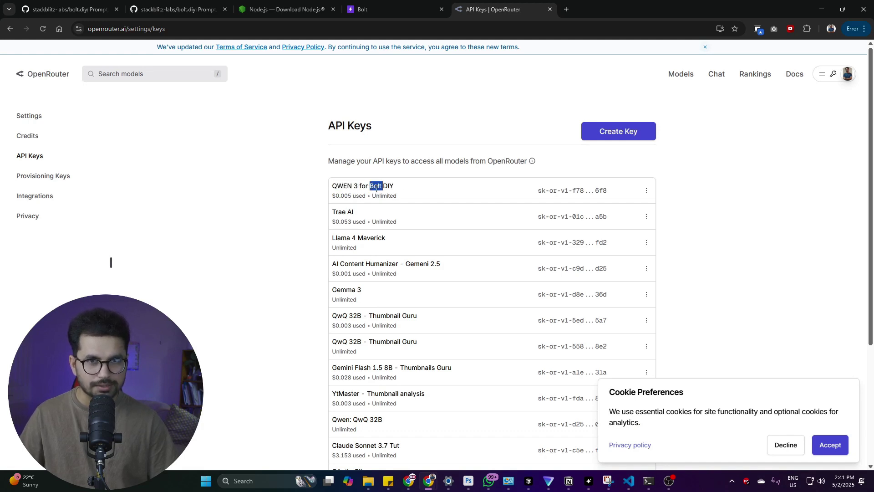
mouse_move(428, 481)
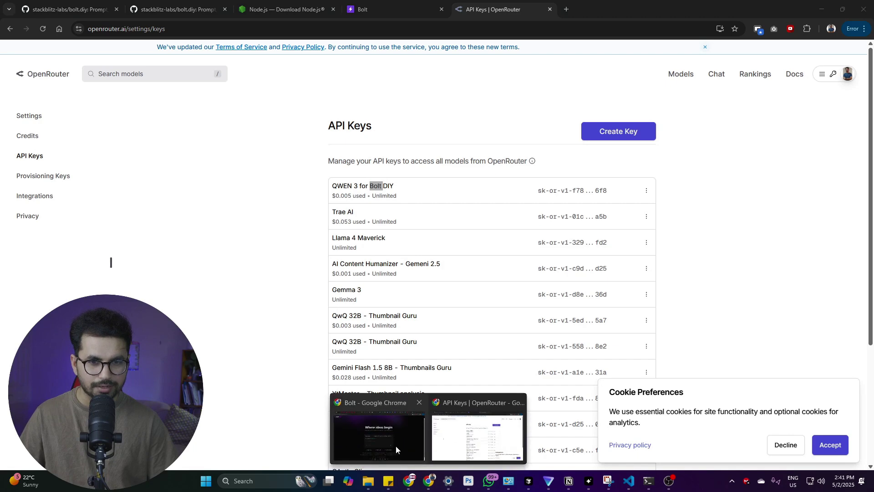
click(395, 445)
key(ctrl+Tab)
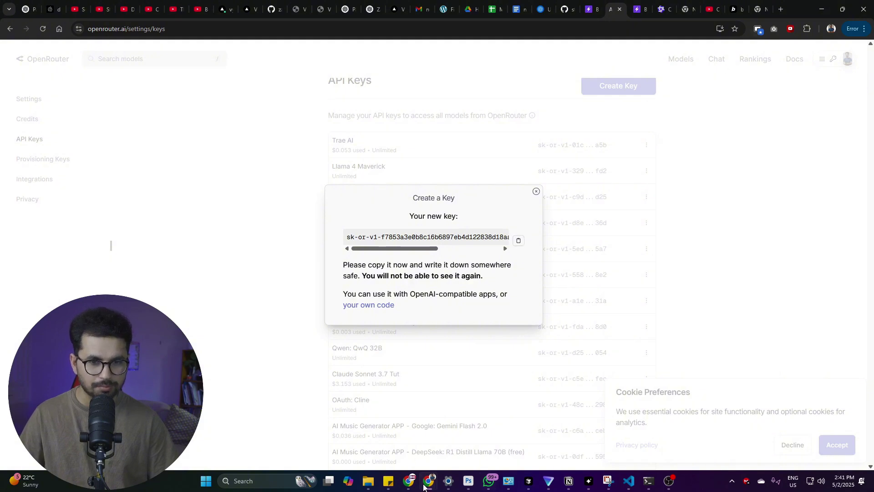
mouse_move(423, 486)
click(387, 432)
Return to the local bolt.diy page, open the OpenRouter API key for editing and save it.
key(ctrl+shift+Tab)
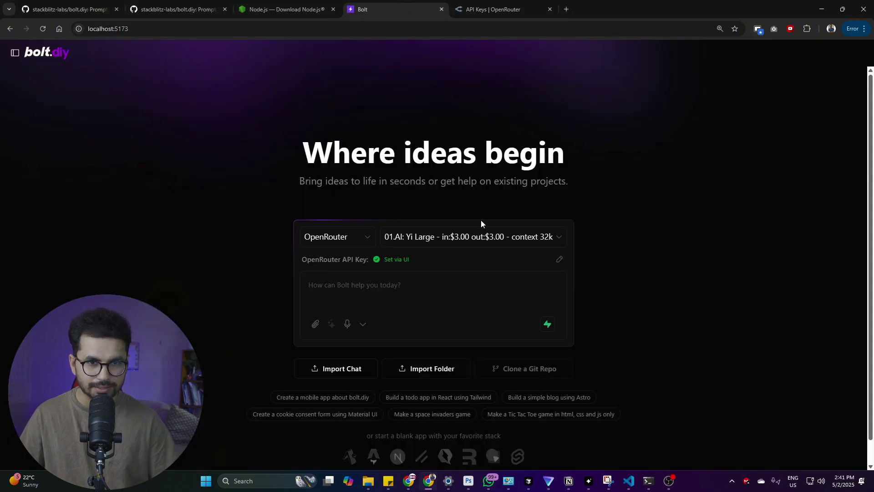
click(560, 261)
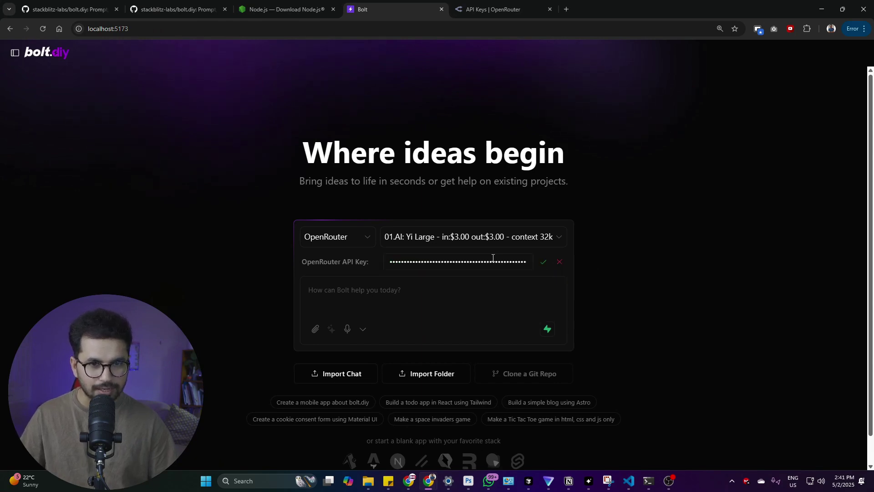
click(542, 264)
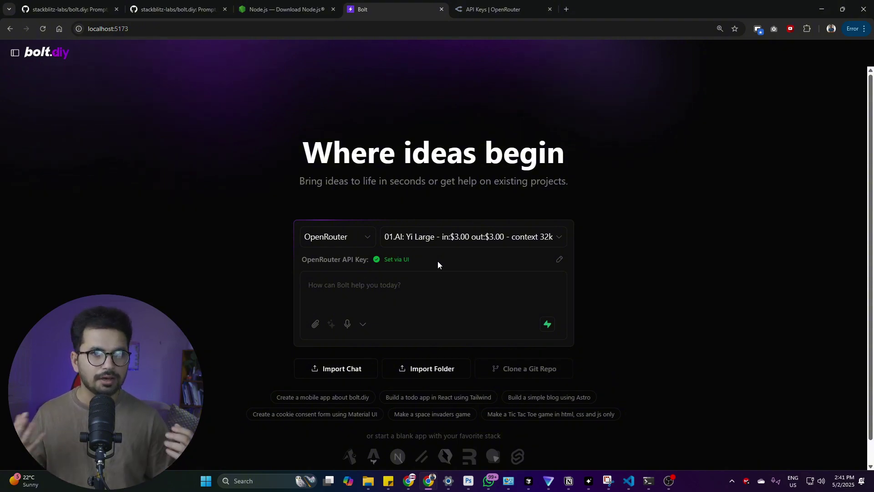
Go back to the OpenRouter API Keys page and highlight the usage cost of the QWEN 3 for Bolt DIY key.
click(474, 4)
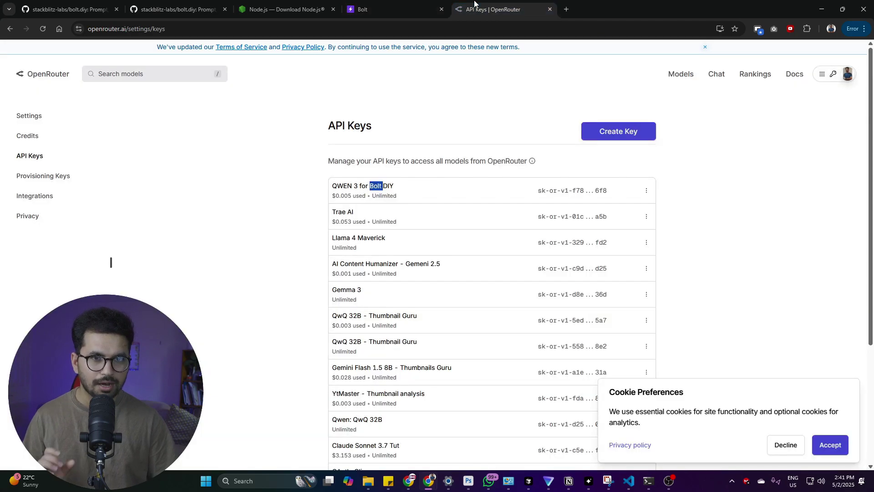
click(330, 200)
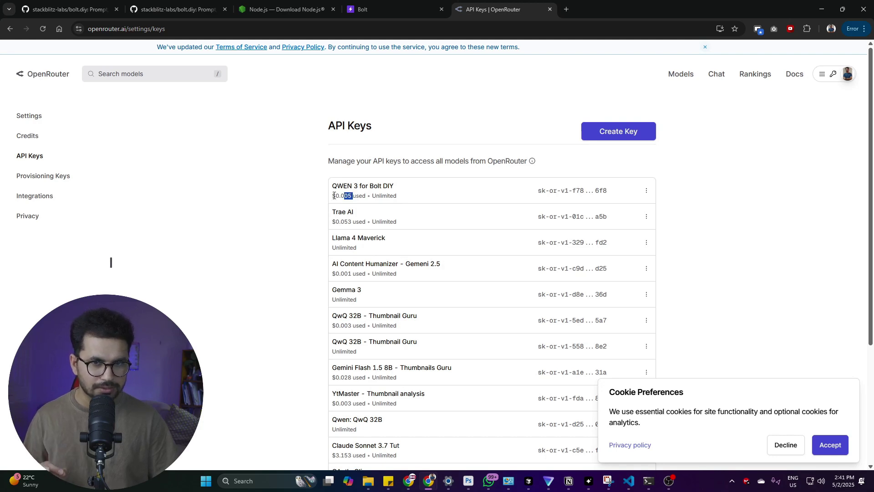
drag(334, 196, 328, 195)
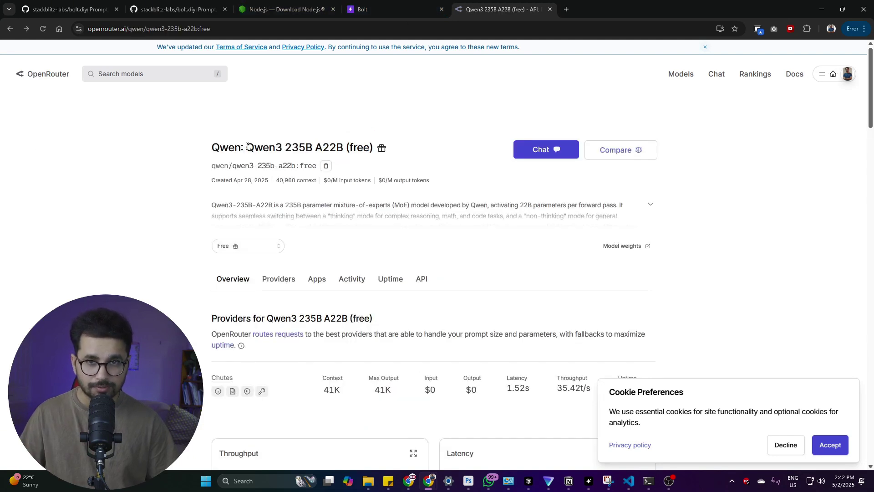
Copy the model name Qwen3 235B A22B (free) from the heading of its OpenRouter page.
drag(247, 146, 375, 143)
click(248, 150)
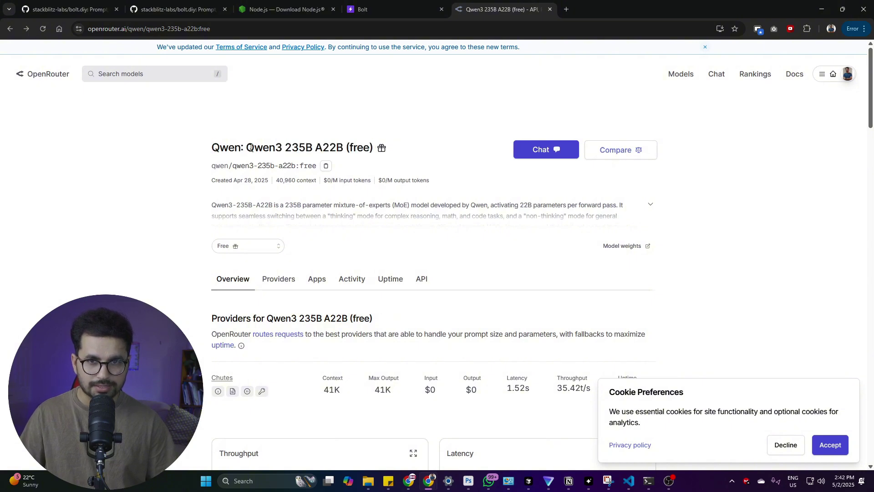
drag(250, 147, 375, 147)
key(ctrl+c)
right_click(315, 145)
right_click(296, 144)
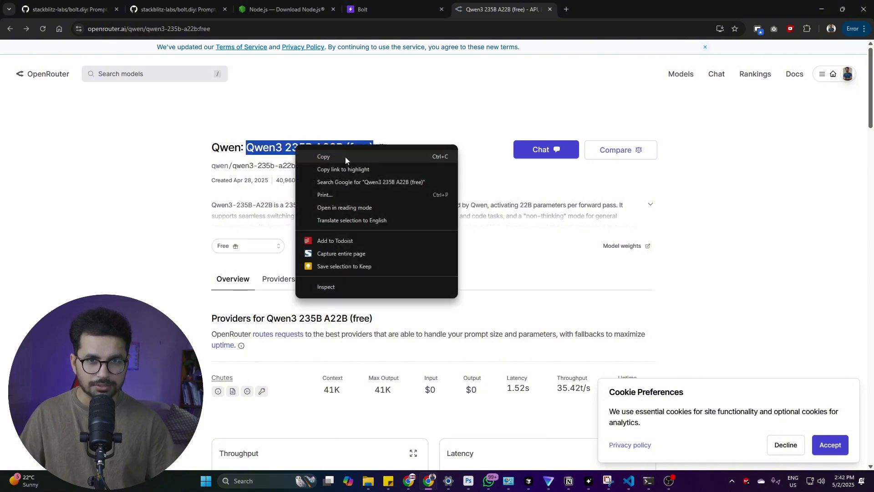
click(345, 157)
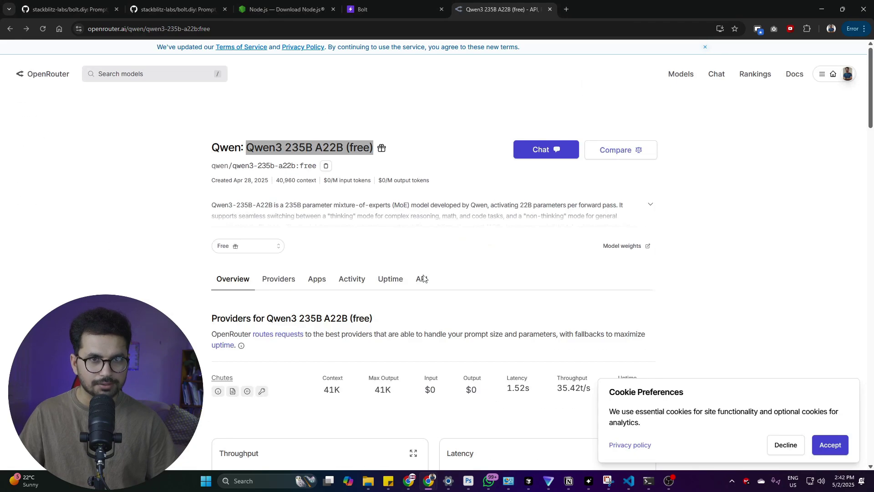
In bolt.diy, search the OpenRouter models for the copied name and select Qwen: Qwen3 235B A22B (free).
key(ctrl+shift+Tab)
click(457, 243)
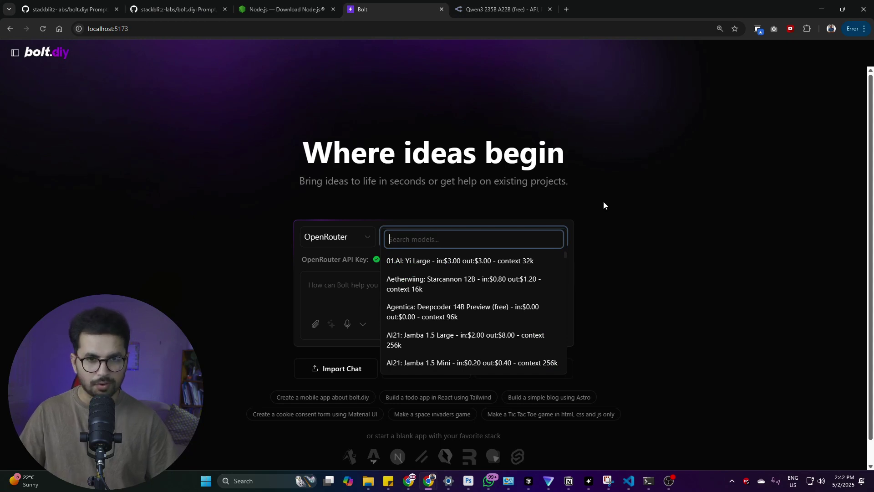
key(ctrl+v)
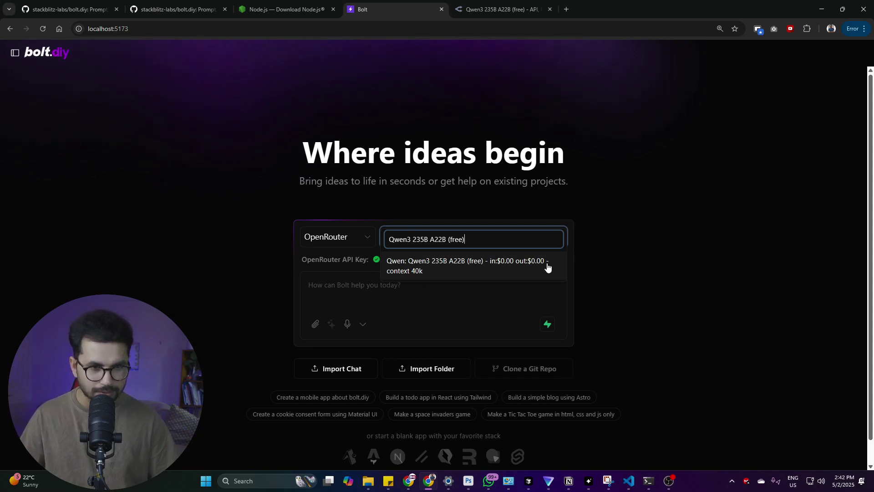
click(414, 272)
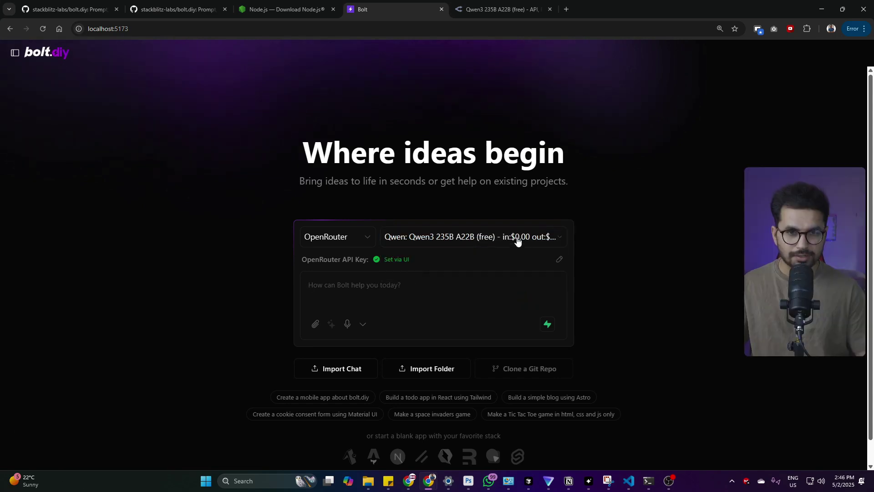
Generate the sample todo app in React using Tailwind and add the test tasks adasdas, adasdasd and asdasdas in its preview.
click(437, 399)
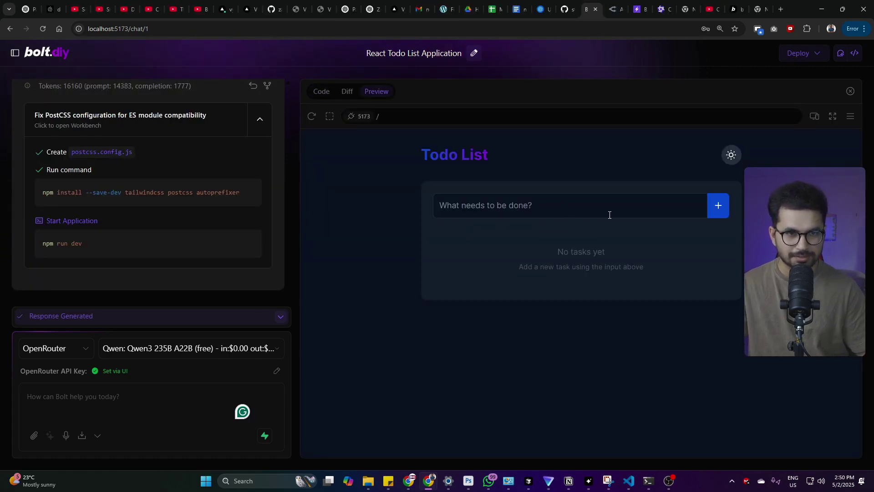
click(574, 207)
text(adasdas)
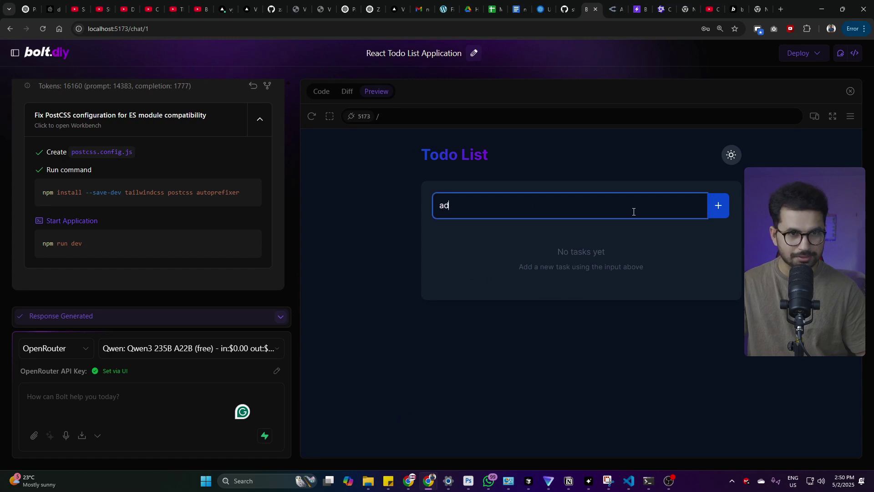
click(719, 212)
text(adasdasd)
click(720, 215)
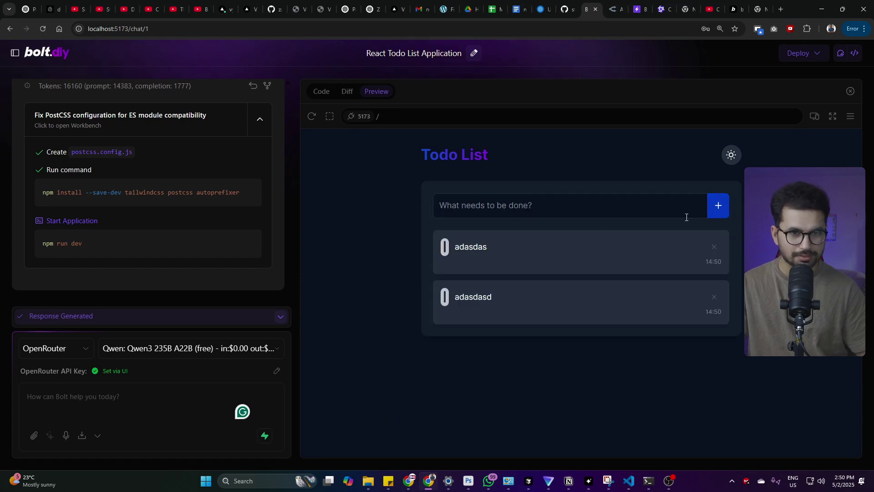
click(685, 211)
text(asdasdas)
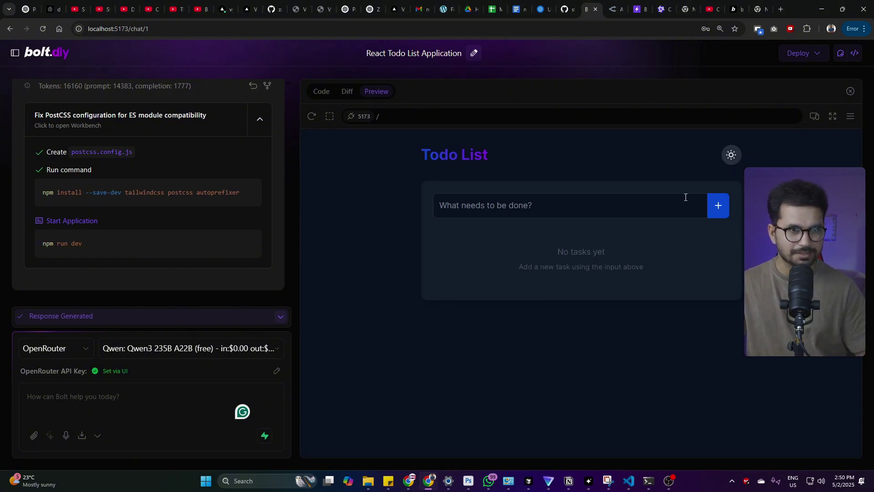
Test the todo app's theme switch by toggling repeatedly between dark and light mode.
click(739, 159)
click(740, 159)
click(739, 157)
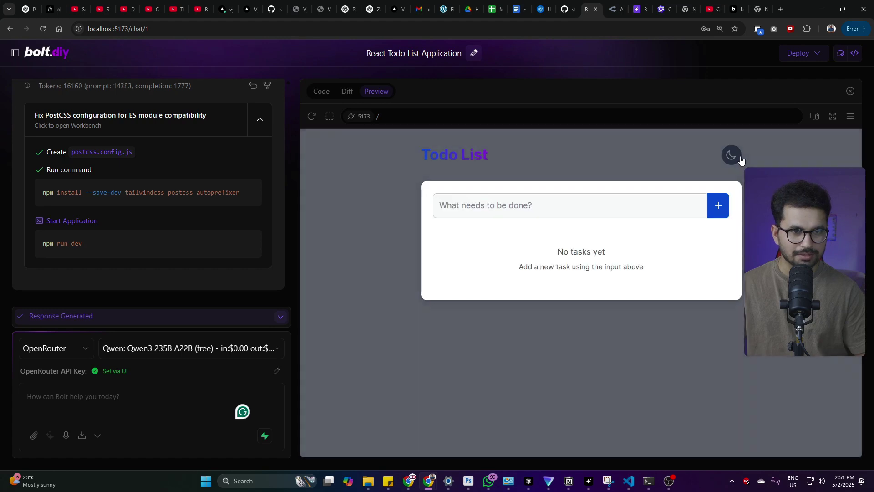
click(739, 157)
From the bolt.diy home page, view the Supabase connection dialog and its access token page, and close the dialog without connecting.
click(51, 56)
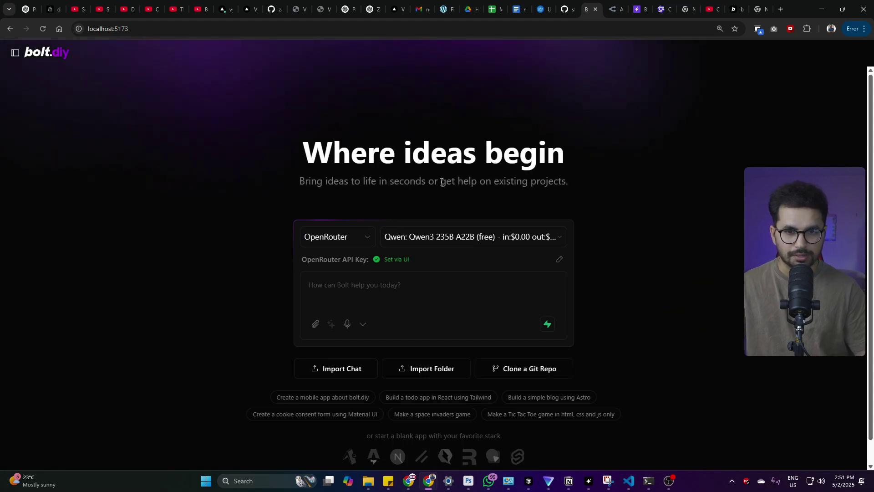
scroll(562, 275, down, 1)
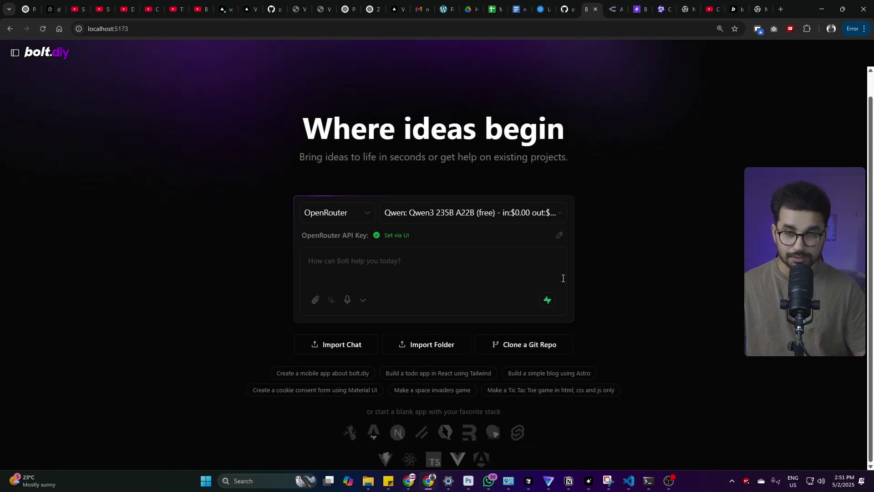
click(548, 299)
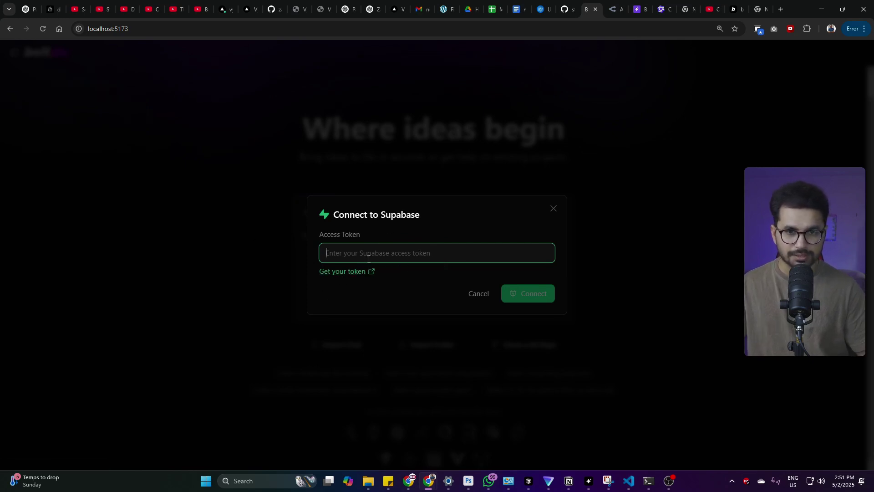
click(344, 275)
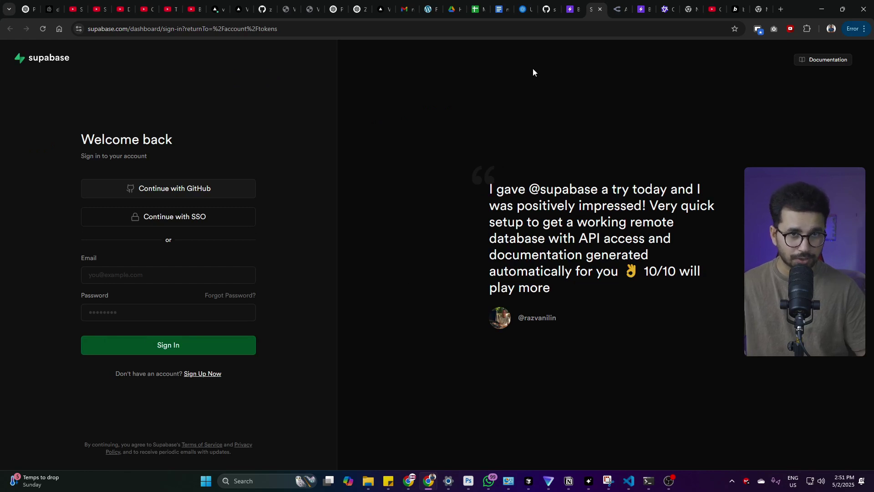
click(569, 10)
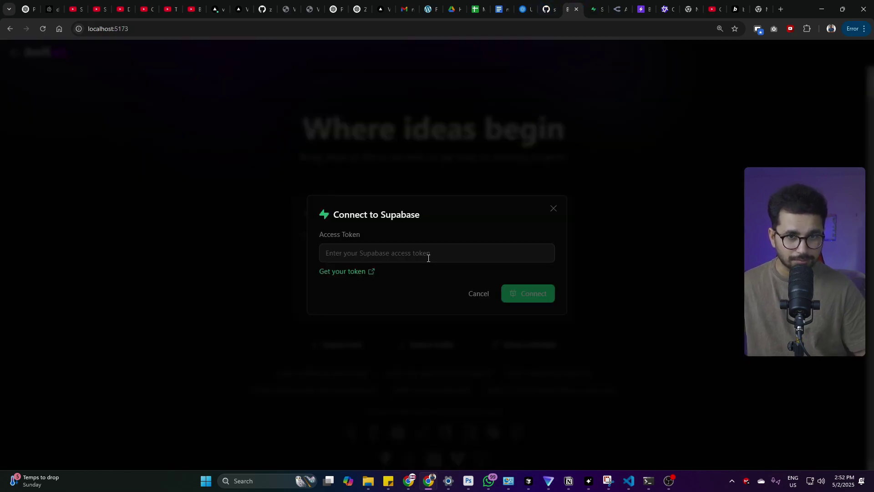
click(594, 199)
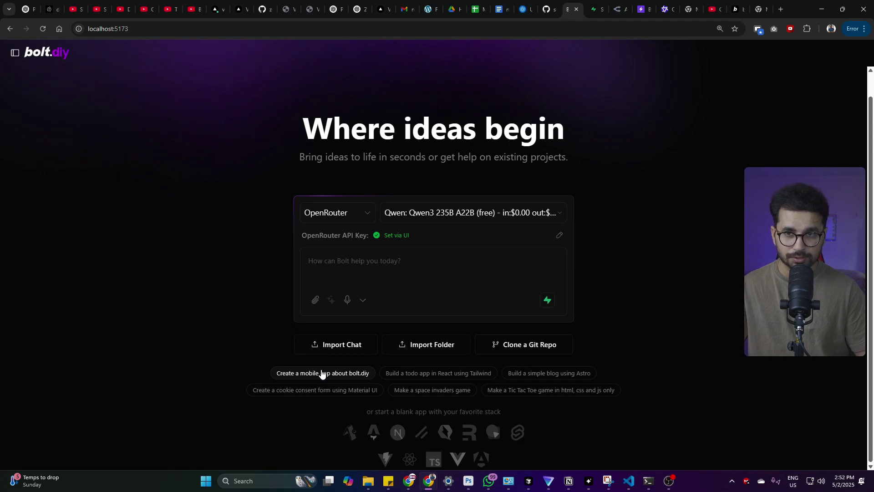
Start generating the sample project "Create a mobile app about bolt.diy" and review its chat messages.
click(293, 373)
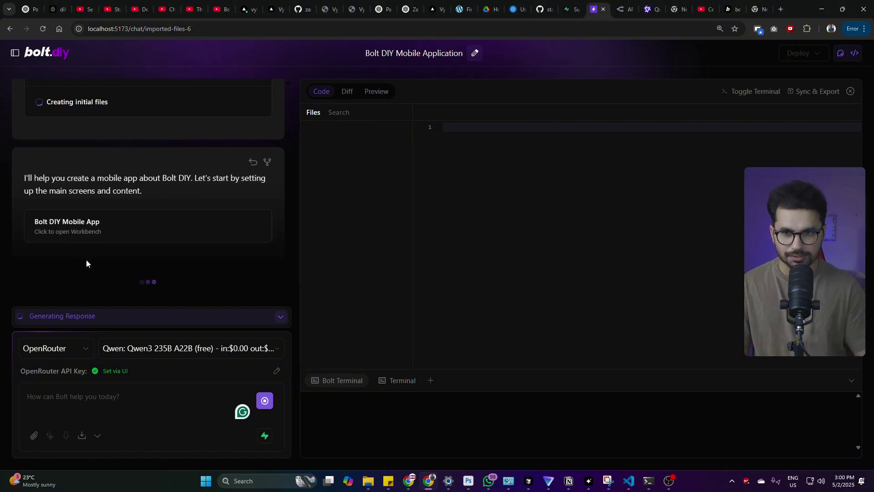
scroll(86, 236, up, 3)
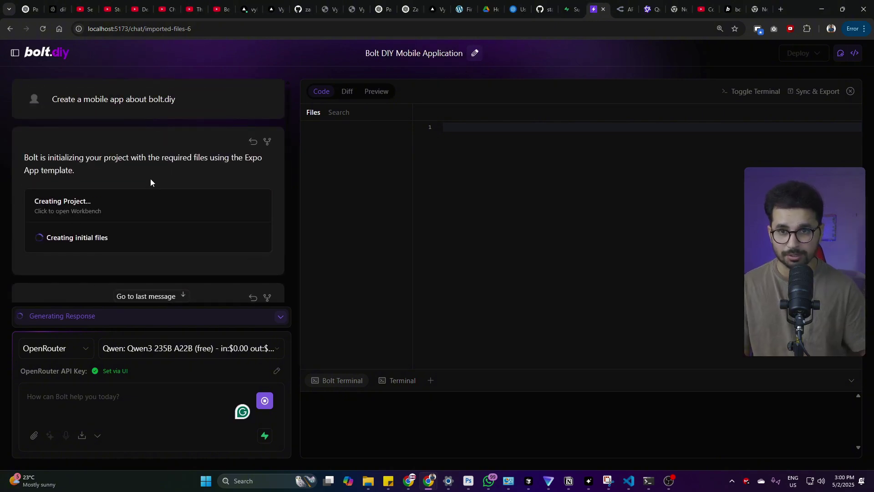
scroll(124, 272, down, 3)
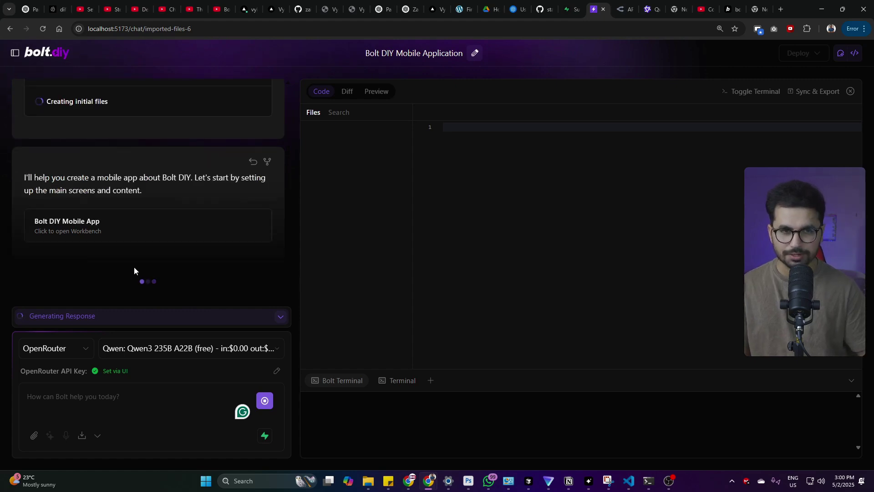
Check the project's deployment targets and open the Connection settings in the control panel.
click(801, 53)
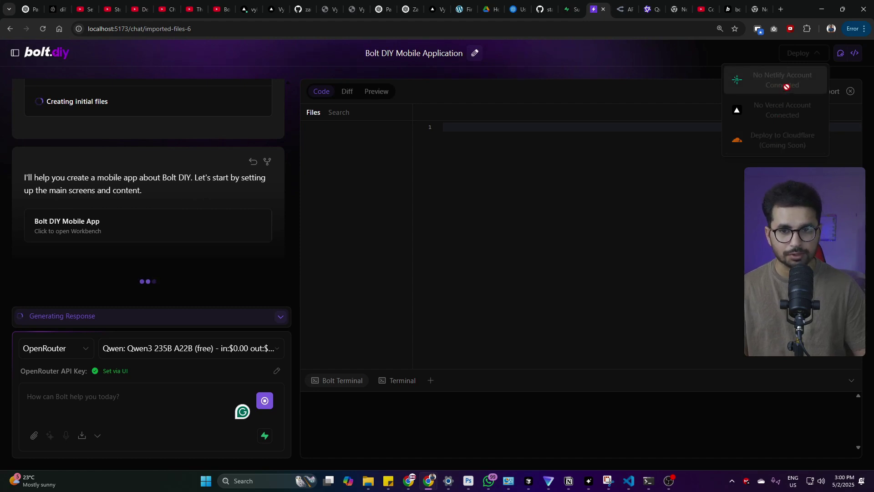
mouse_move(14, 451)
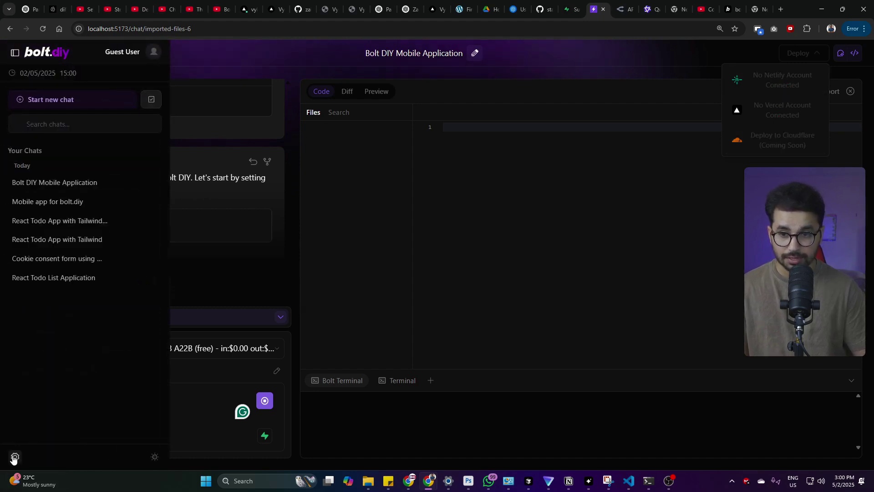
click(14, 457)
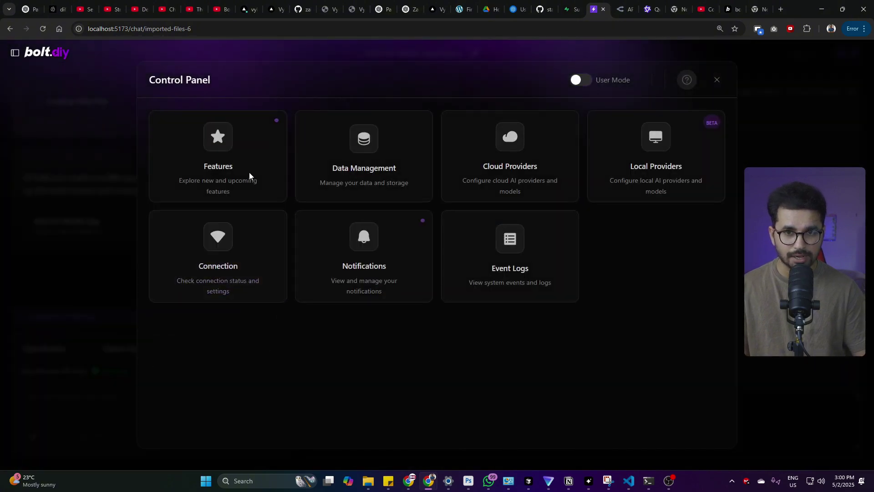
click(210, 261)
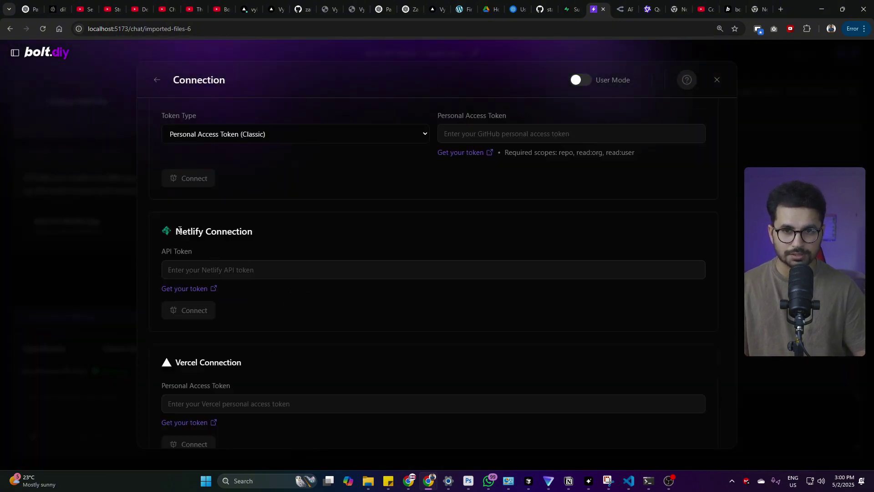
Examine the Netlify API token and Vercel personal access token fields, and close the control panel.
drag(180, 231, 250, 235)
click(244, 239)
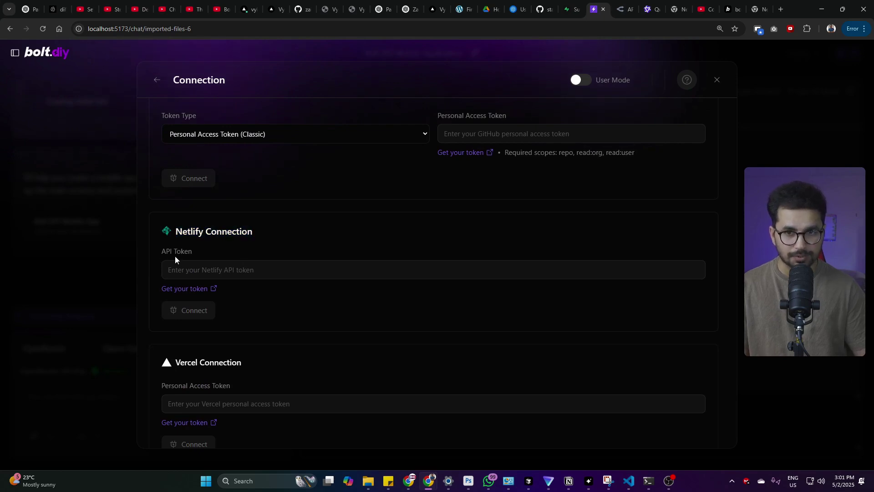
drag(167, 252, 214, 222)
scroll(184, 238, down, 3)
click(210, 268)
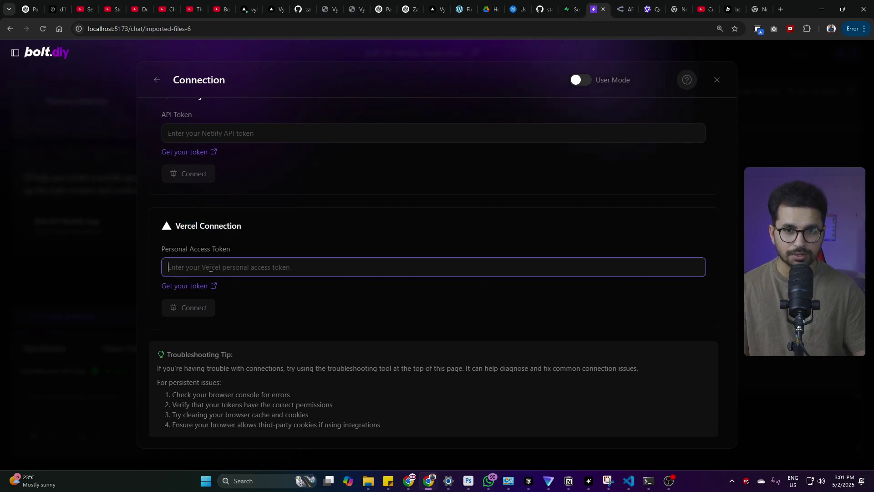
scroll(312, 270, up, 3)
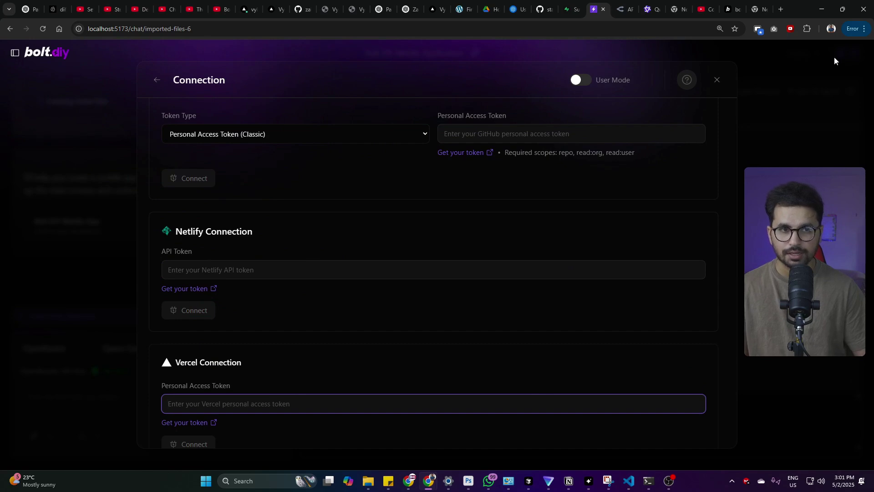
click(718, 80)
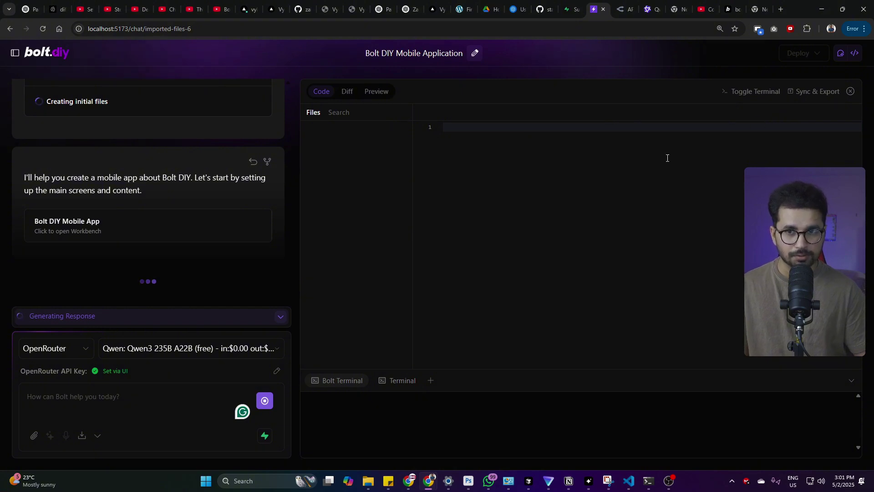
Start a new chat in bolt.diy.
mouse_move(10, 98)
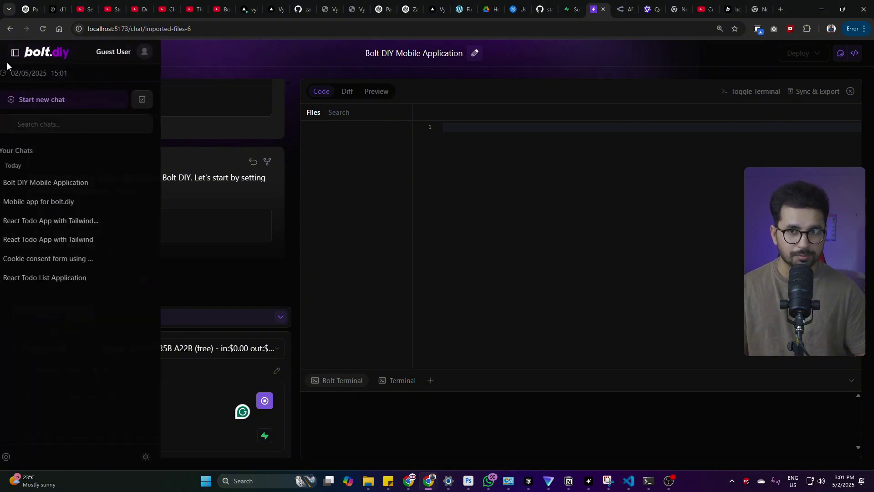
click(44, 97)
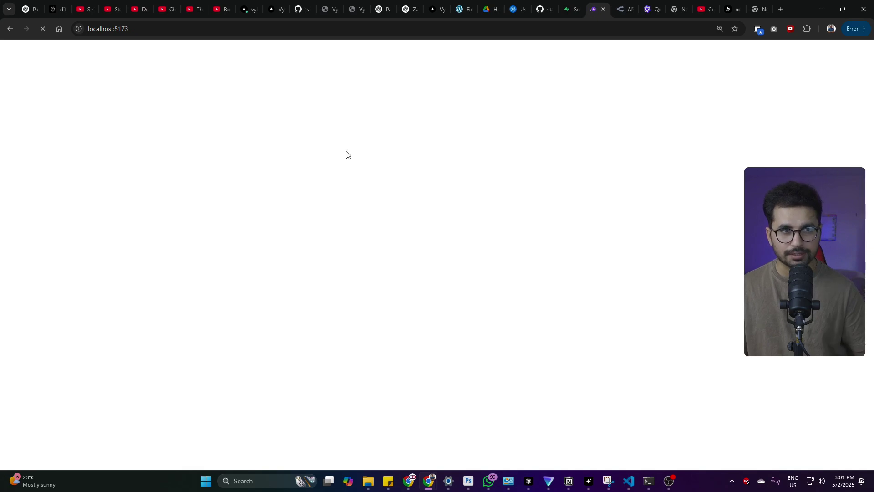